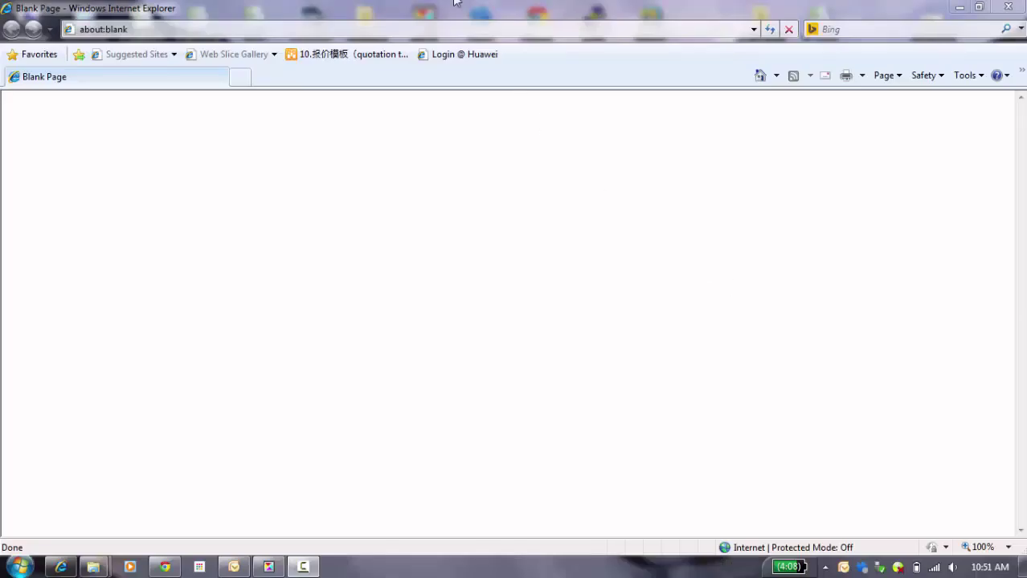
click(446, 28)
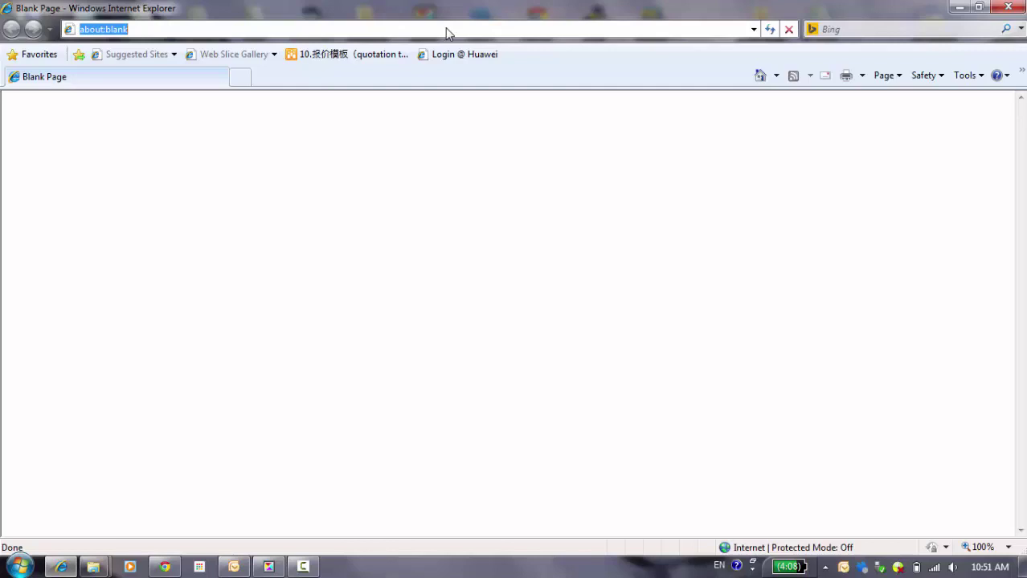
text(https)
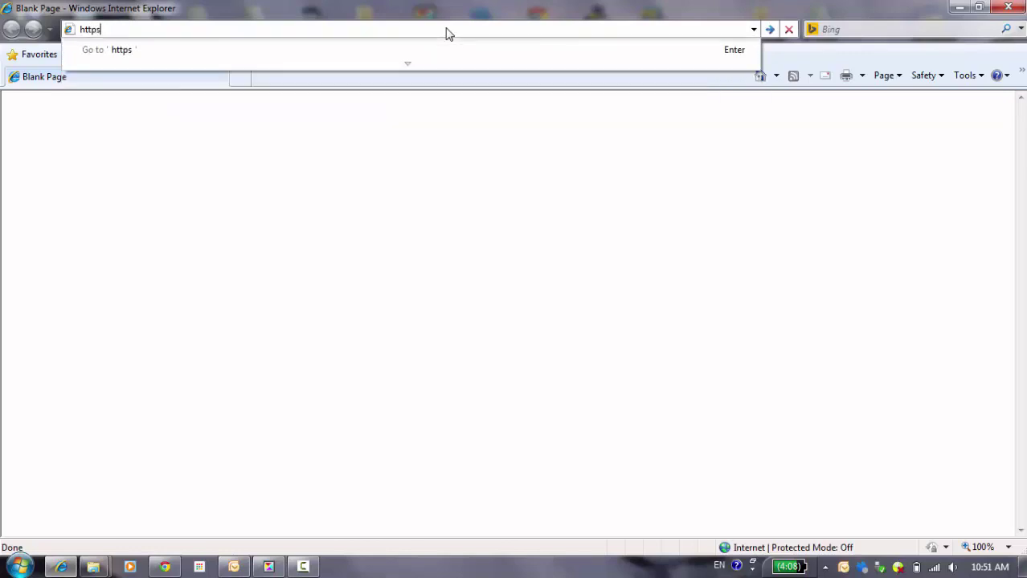
text(://192.168.1)
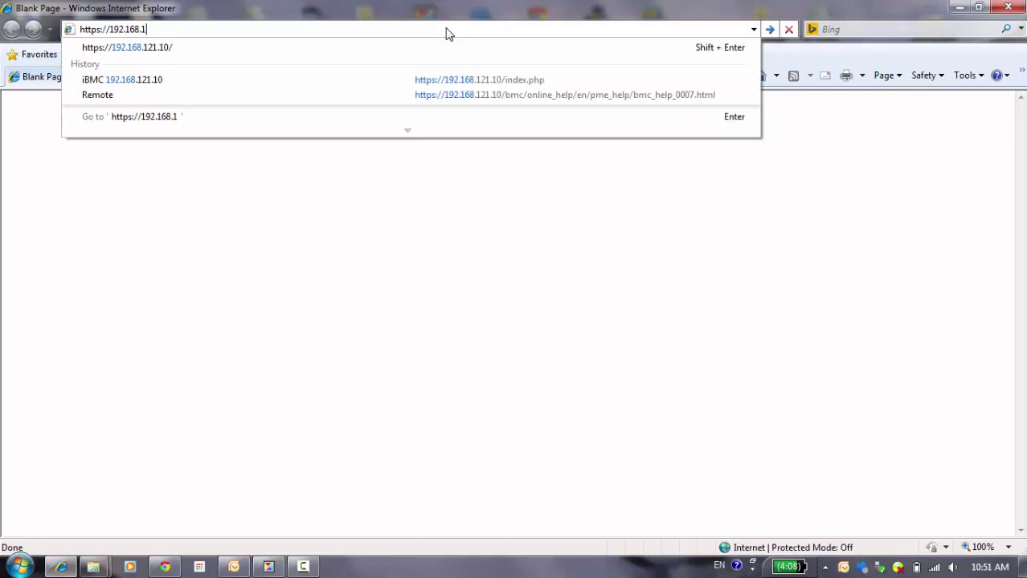
text(21.10)
key(Return)
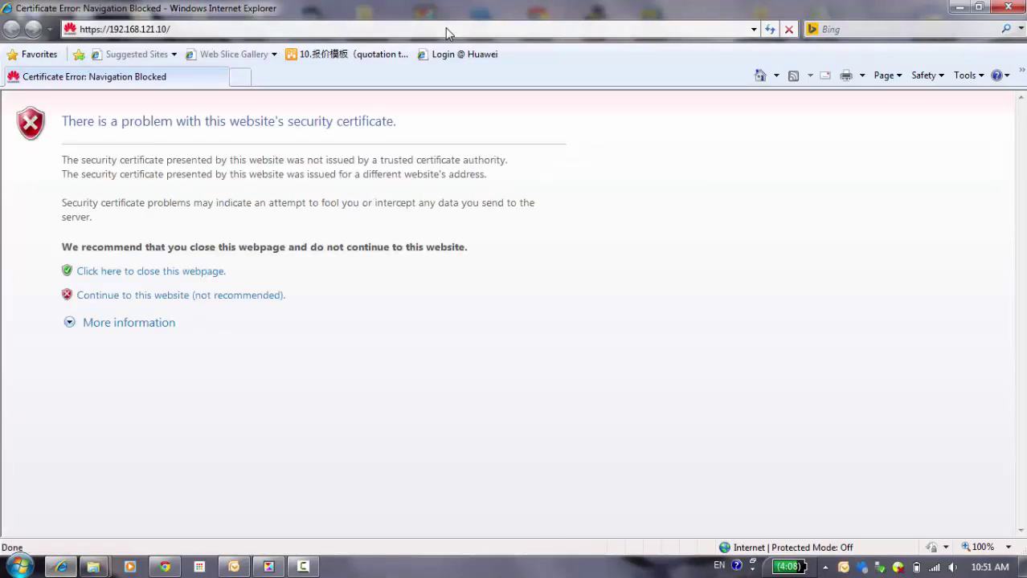
Step: Continue past the certificate warning and enter user name root and the administrator password
click(152, 297)
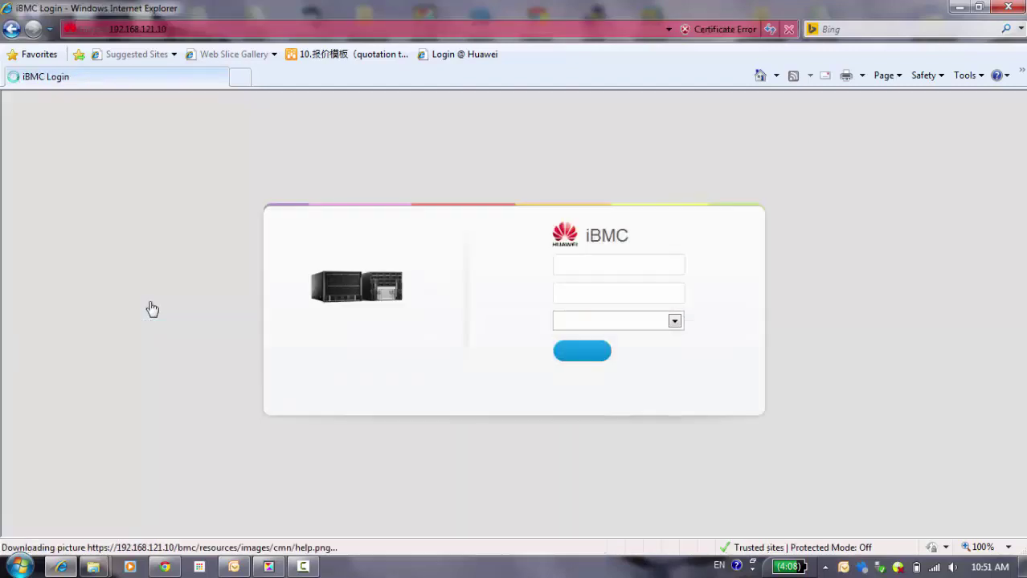
click(601, 264)
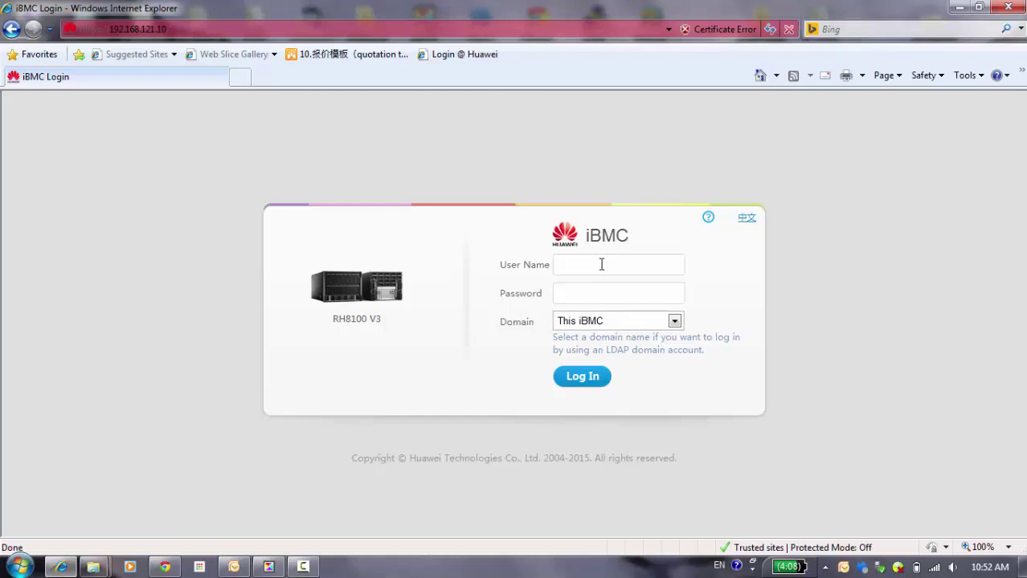
text(root)
key(Tab)
text(Huawei12#$)
Step: Log in and scroll through the Information Summary showing 2 critical and 2 major alarms
click(584, 384)
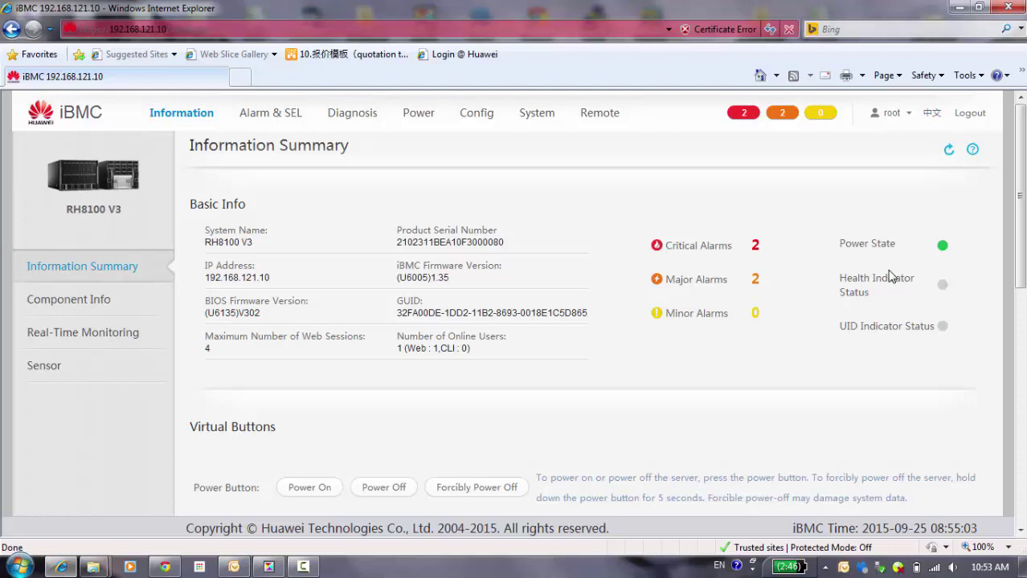
scroll(891, 277, down, 2)
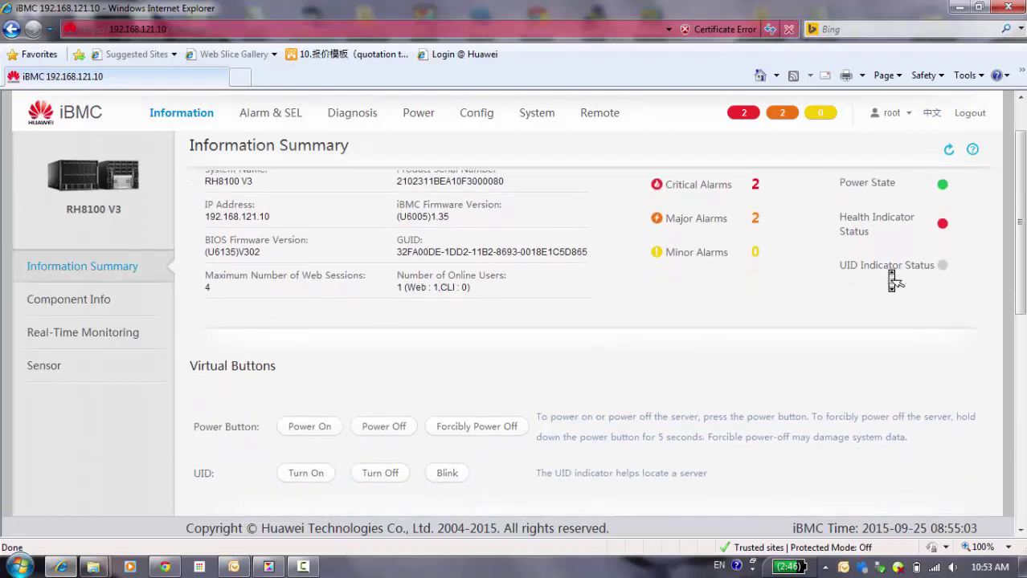
scroll(892, 281, down, 3)
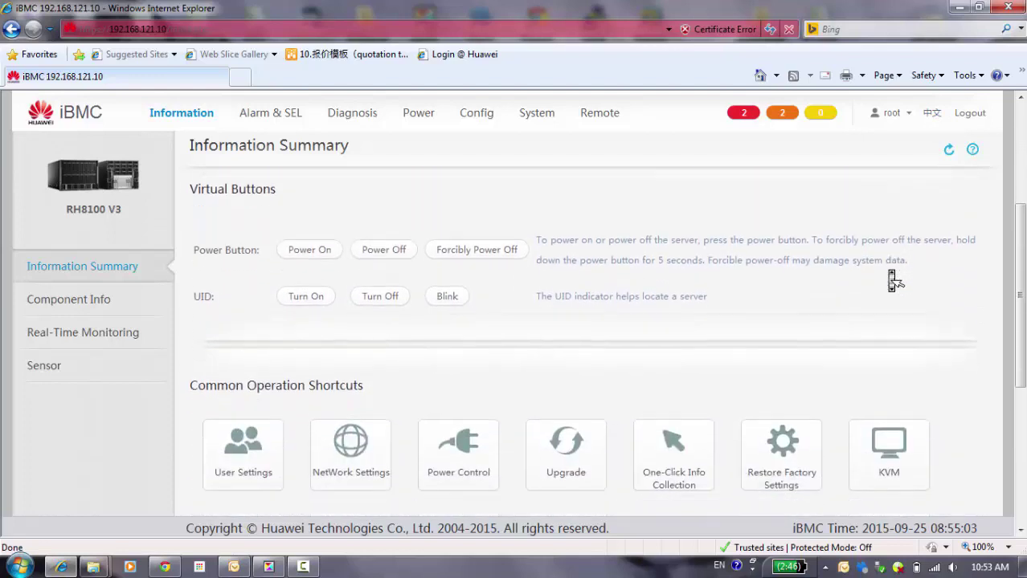
scroll(892, 282, down, 3)
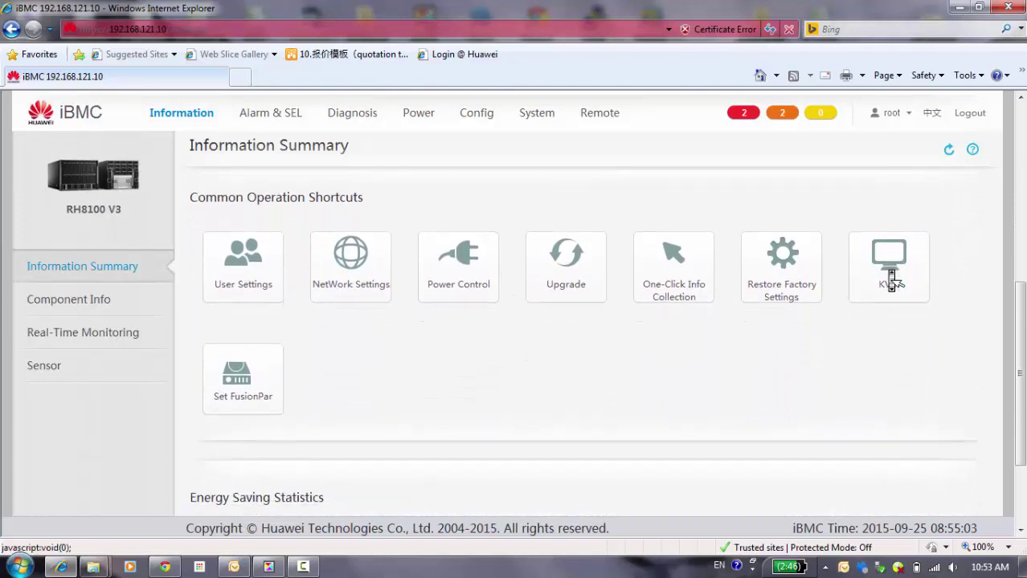
scroll(894, 280, down, 2)
scroll(894, 279, up, 4)
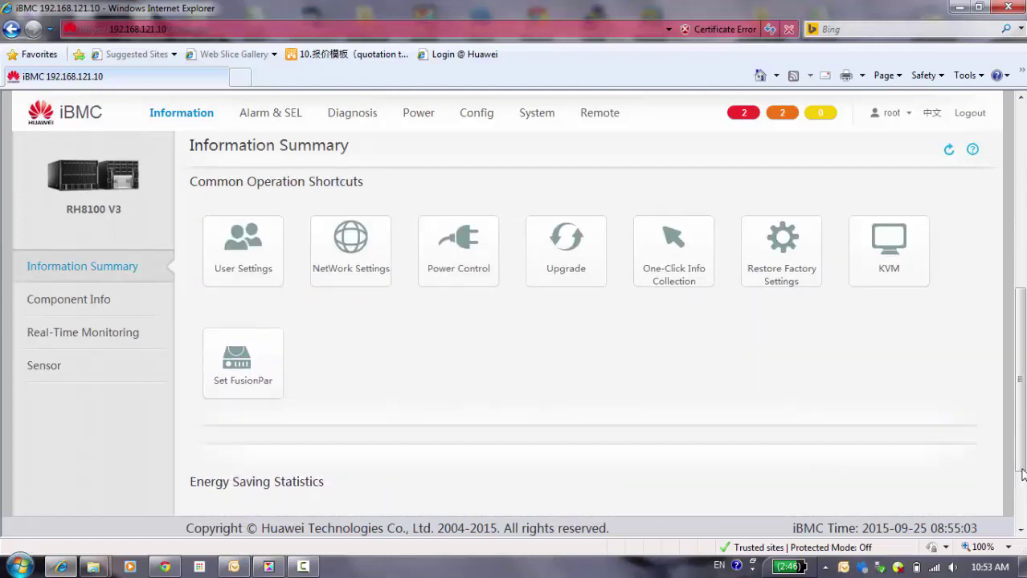
scroll(924, 426, up, 5)
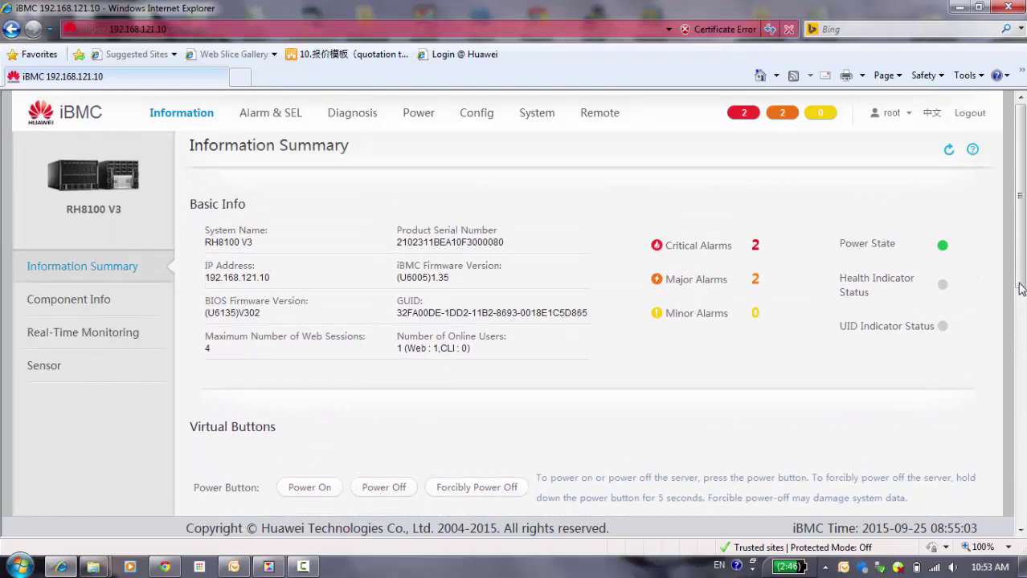
Step: Scroll down to Energy Saving Statistics showing a 5% saving rate and 55.564 kWh saved
drag(1020, 293, 1021, 411)
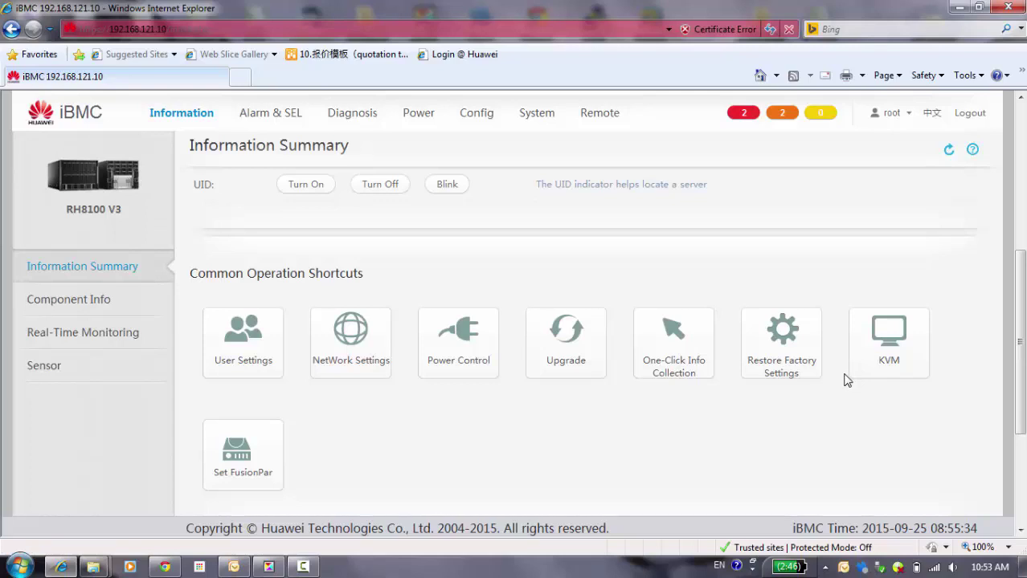
drag(1022, 371, 1020, 470)
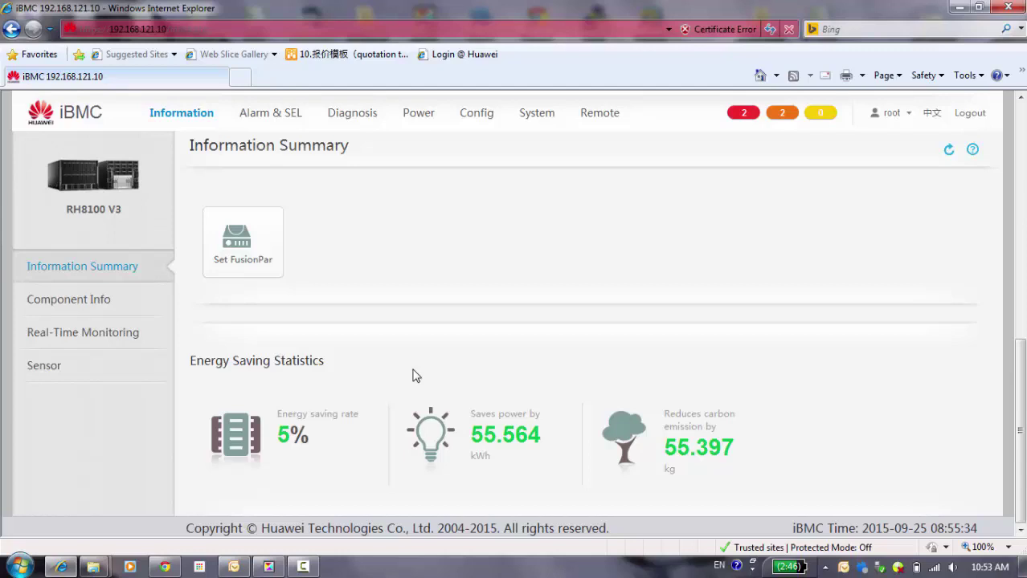
Step: Expand Mainboard Info, NIC and Processor(8/8) under Component Info, then go to Real-Time Monitoring
click(57, 301)
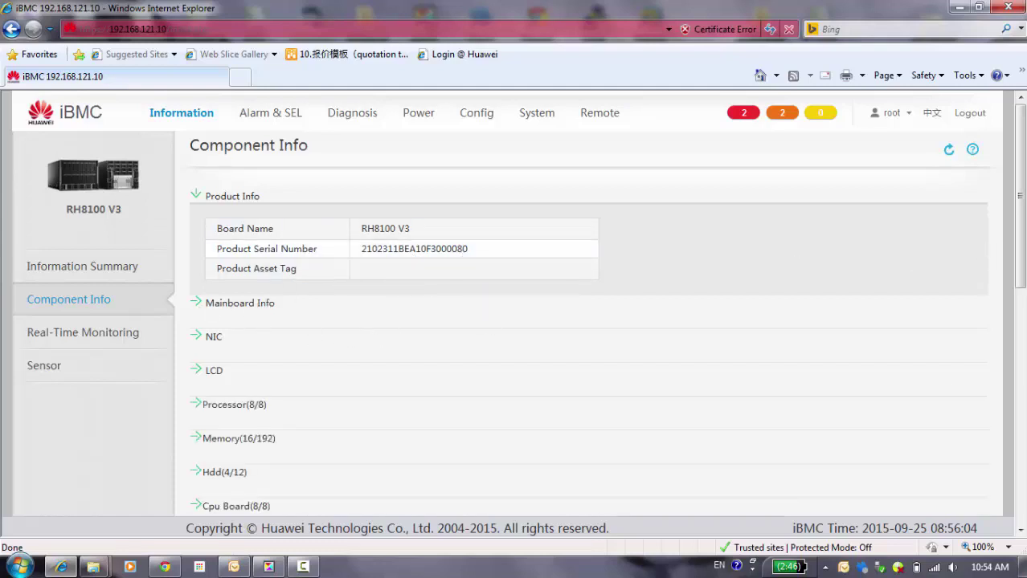
mouse_move(1023, 245)
mouse_down()
mouse_move(1024, 438)
mouse_move(1011, 247)
mouse_up()
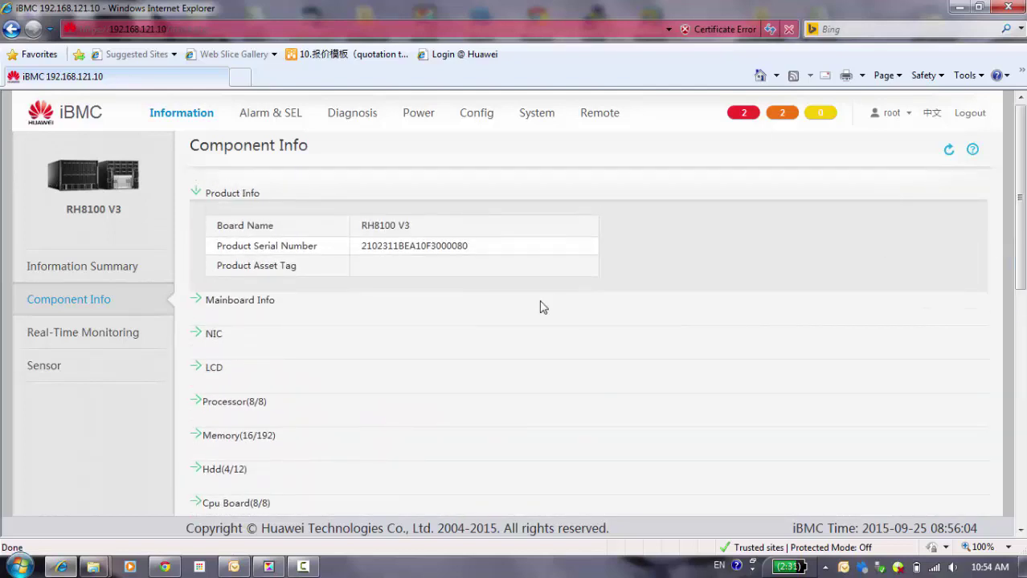
click(196, 301)
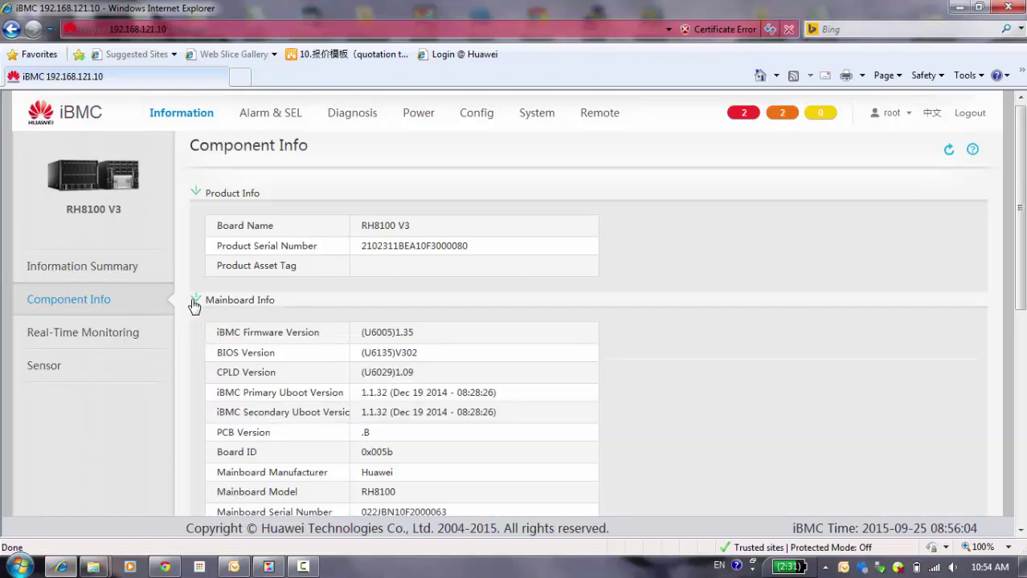
drag(1022, 270, 1022, 328)
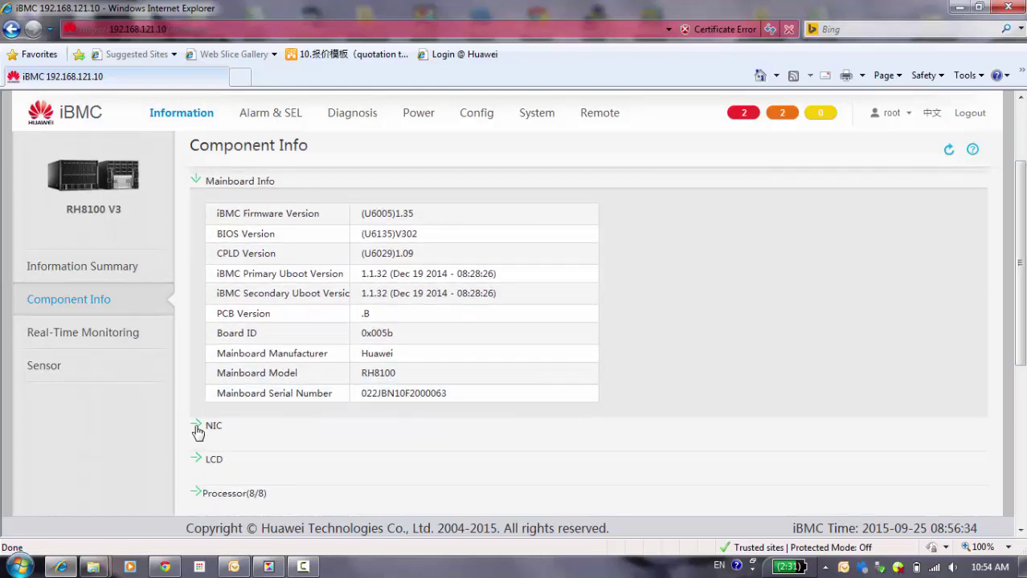
click(594, 449)
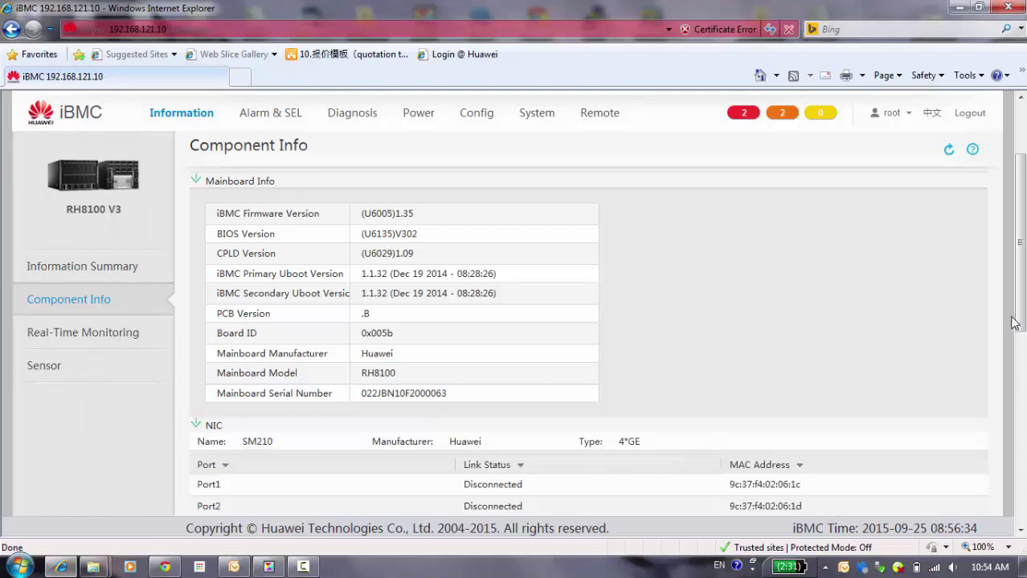
drag(1023, 318, 1022, 388)
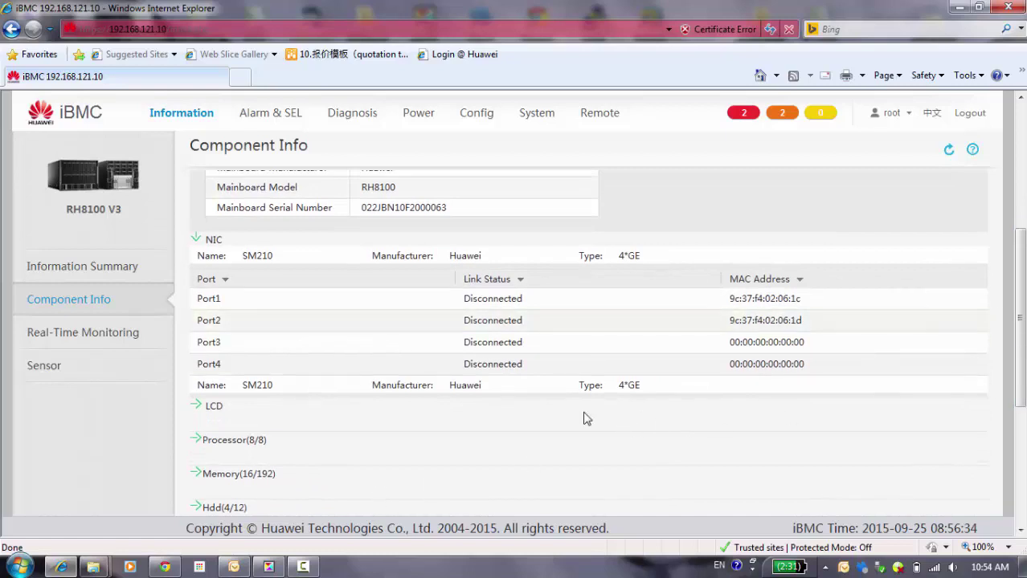
click(203, 445)
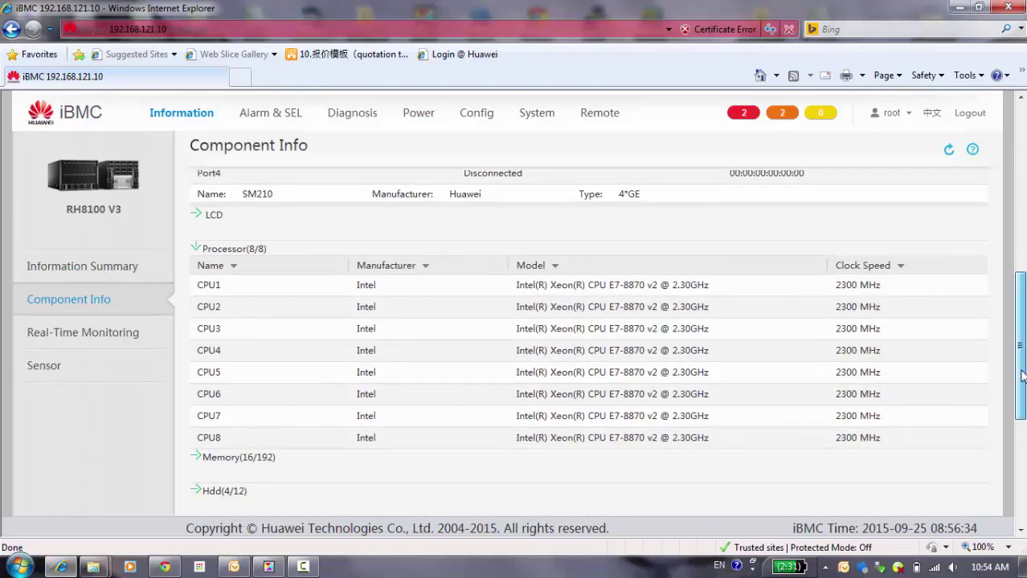
drag(1022, 376, 1023, 381)
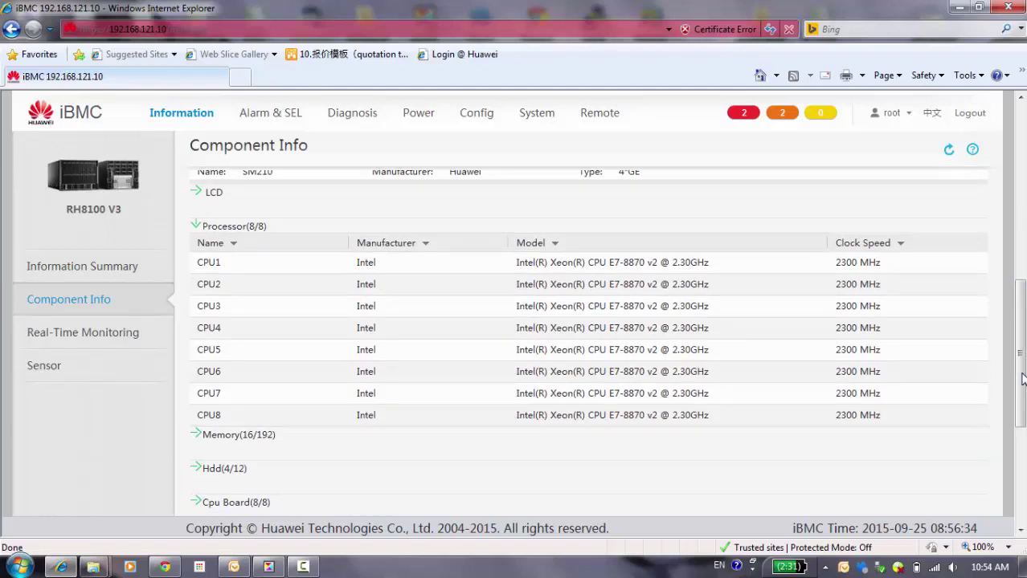
click(87, 333)
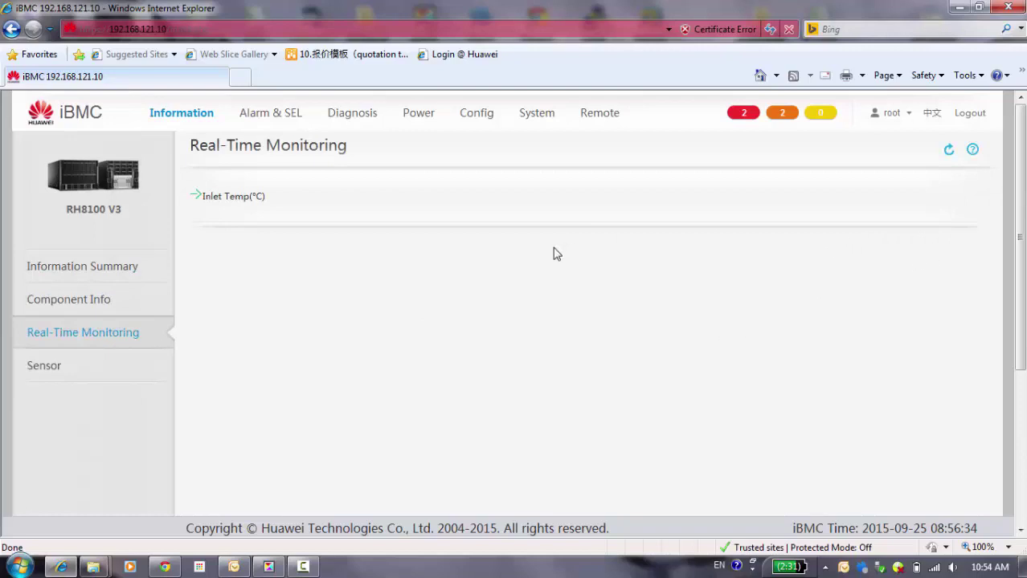
Step: Expand Inlet Temp(°C) to display its 24-hour temperature graph
click(203, 201)
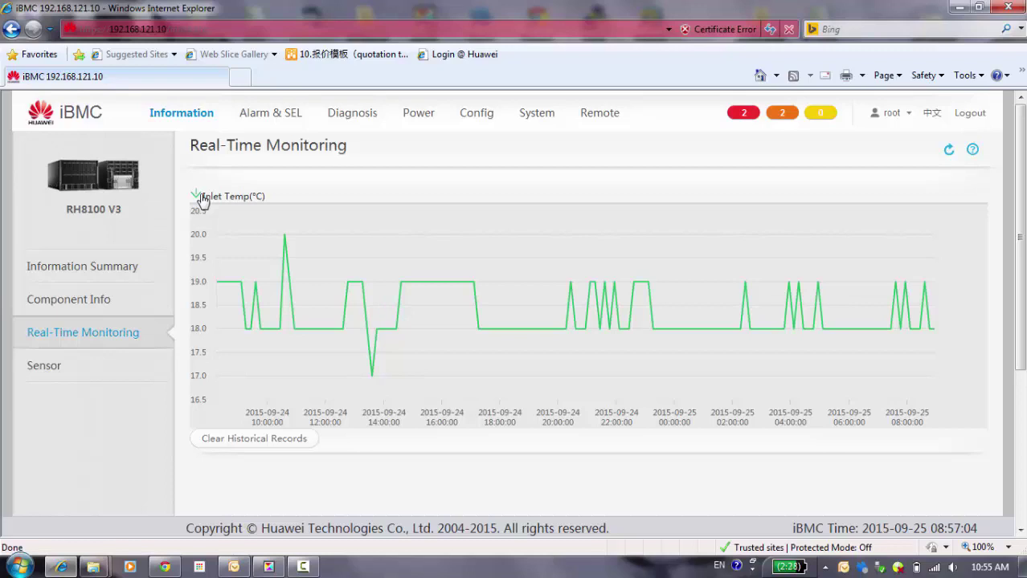
Step: Look over the Sensor page readings, then switch to Alarm & SEL's Current Alarms
click(46, 365)
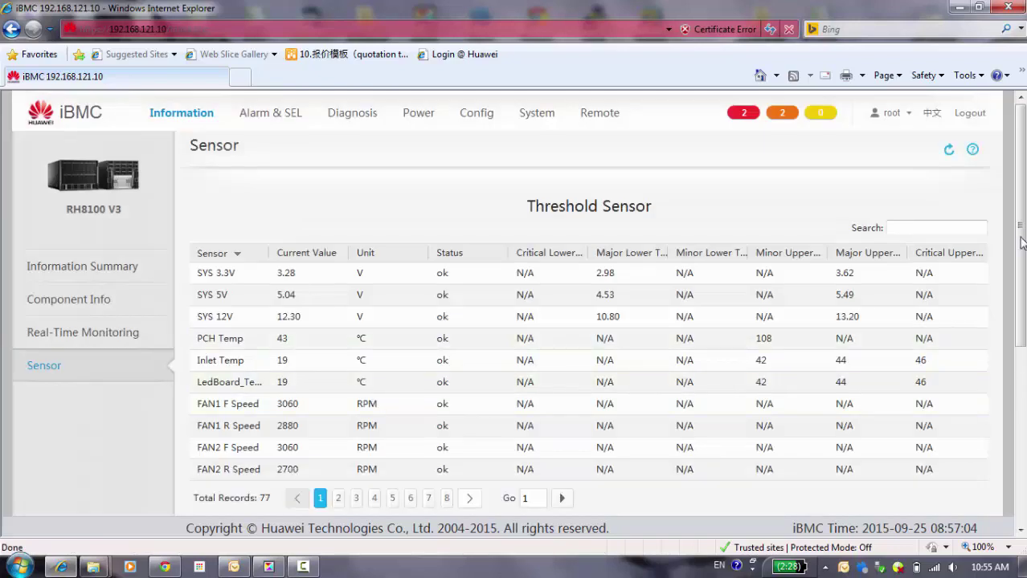
drag(1022, 242, 1020, 442)
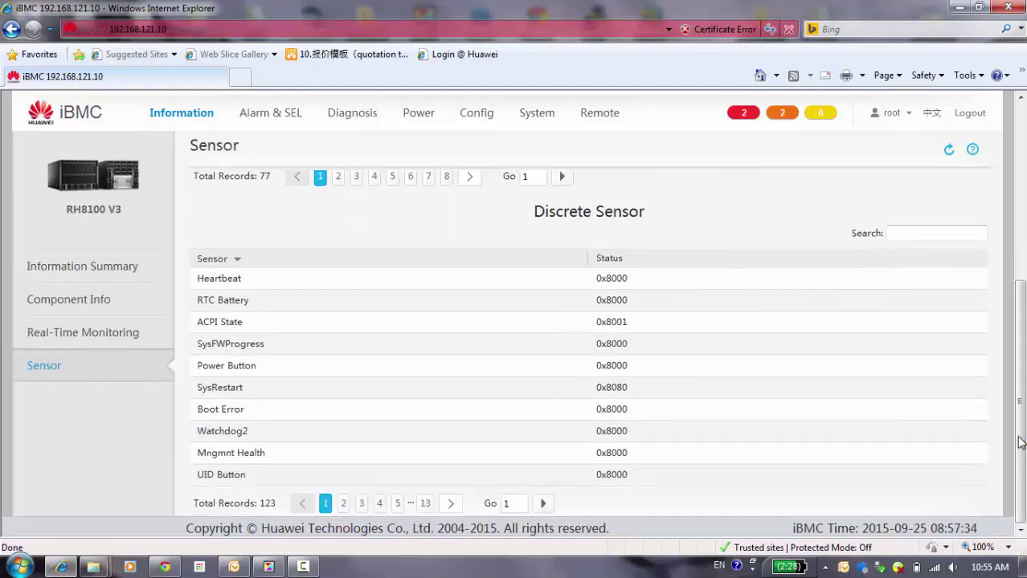
click(265, 117)
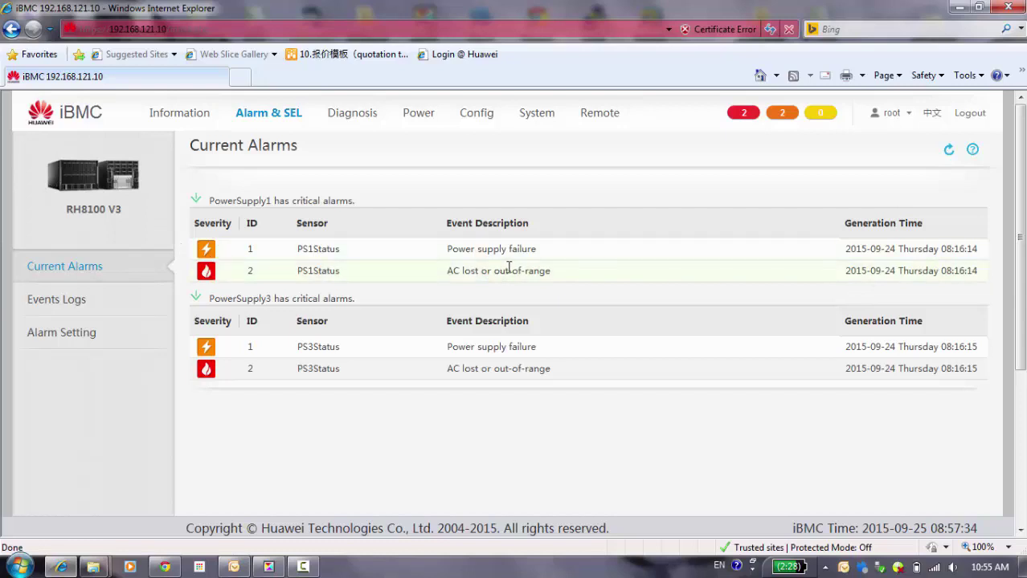
Step: Review the PowerSupply1 and PowerSupply3 critical alarms and go to Events Logs
click(55, 310)
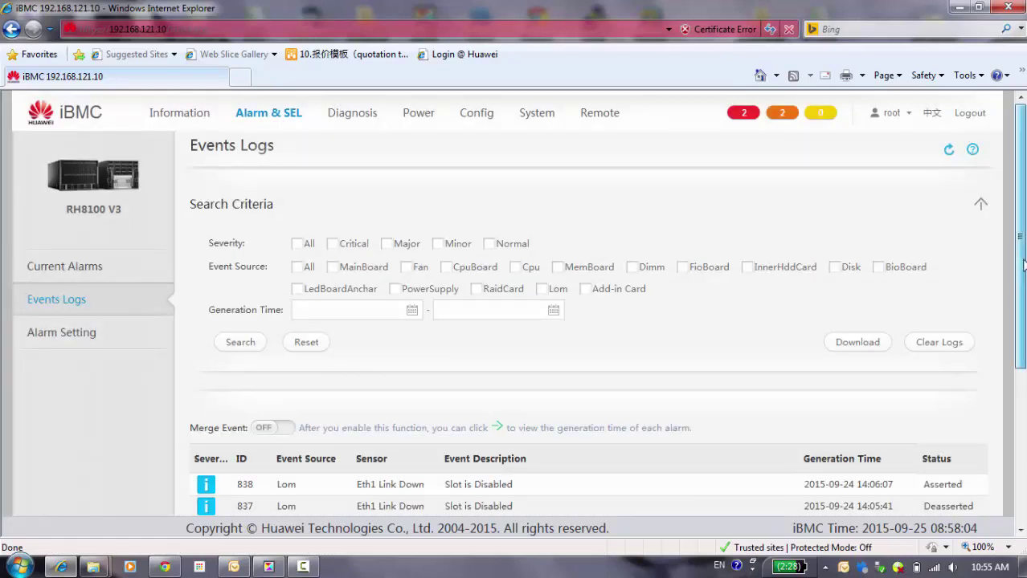
Step: Search the event log for critical Fan events
scroll(1023, 265, down, 1)
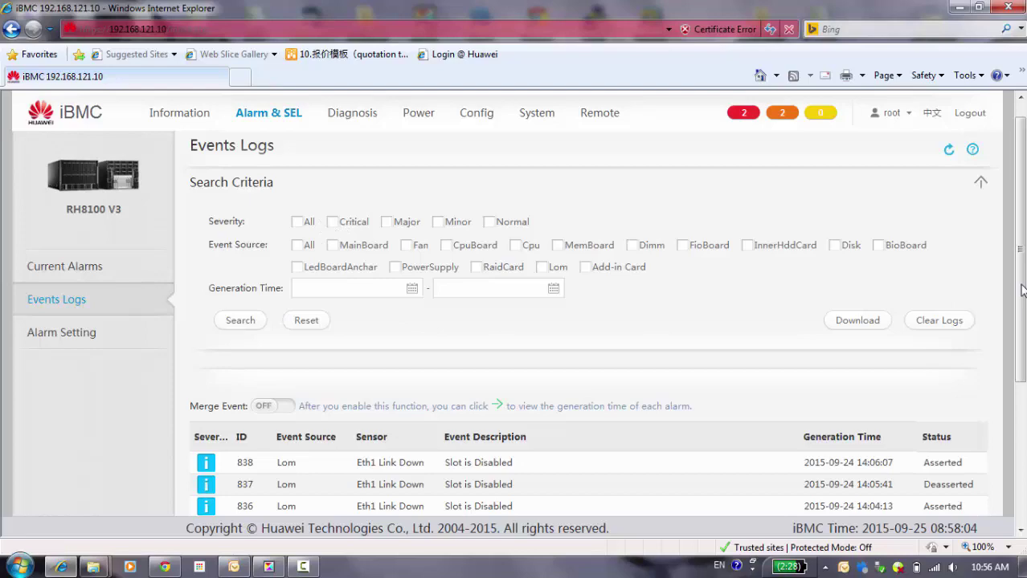
scroll(1022, 290, down, 3)
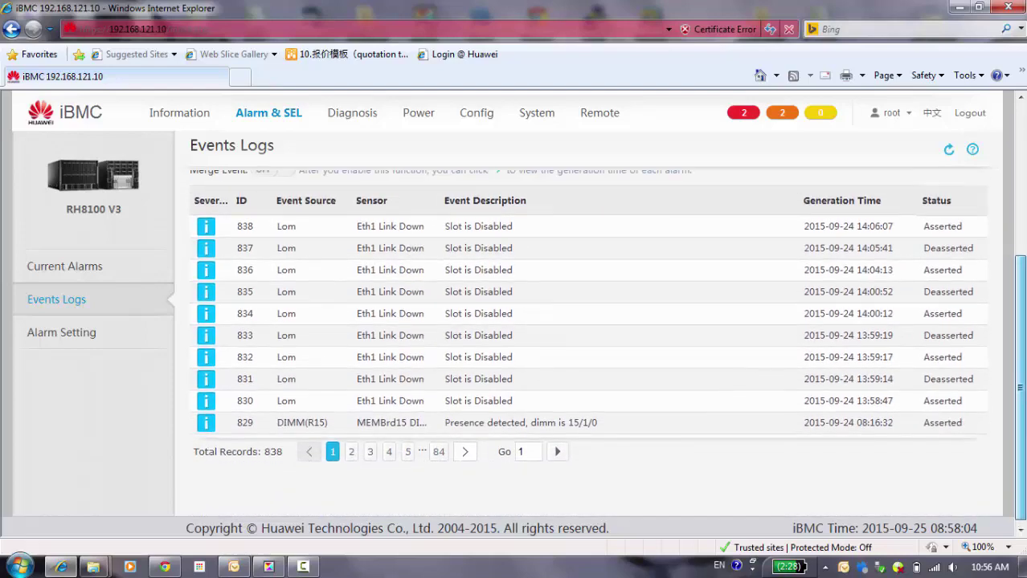
scroll(1019, 450, up, 3)
scroll(1019, 450, down, 3)
scroll(1018, 374, up, 1)
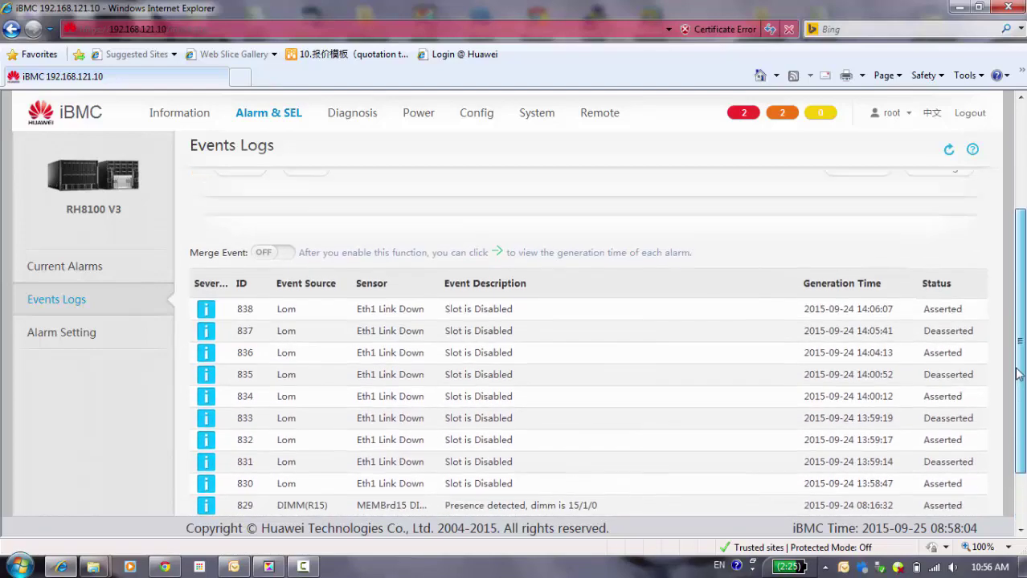
drag(1019, 373, 1017, 269)
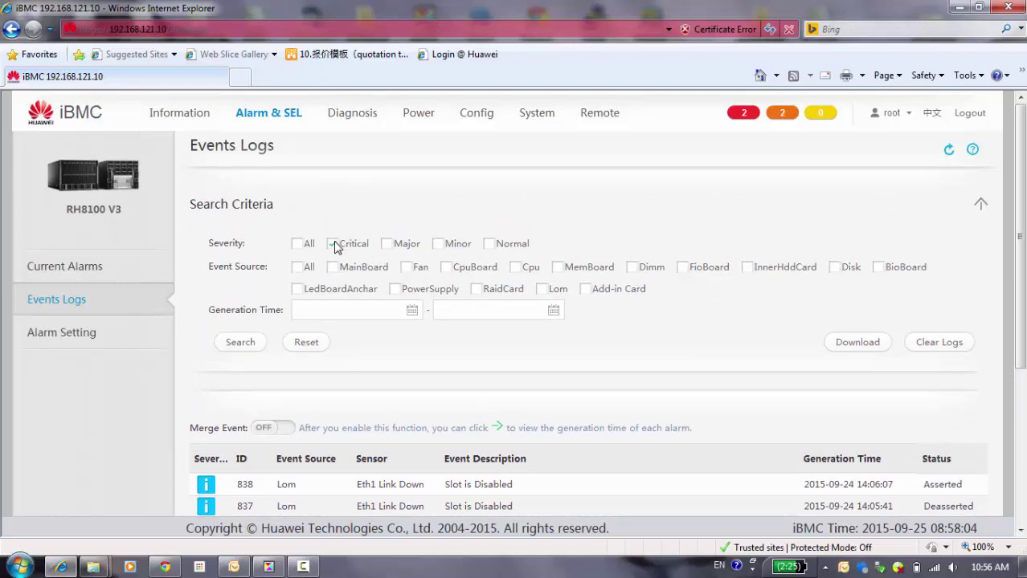
click(406, 268)
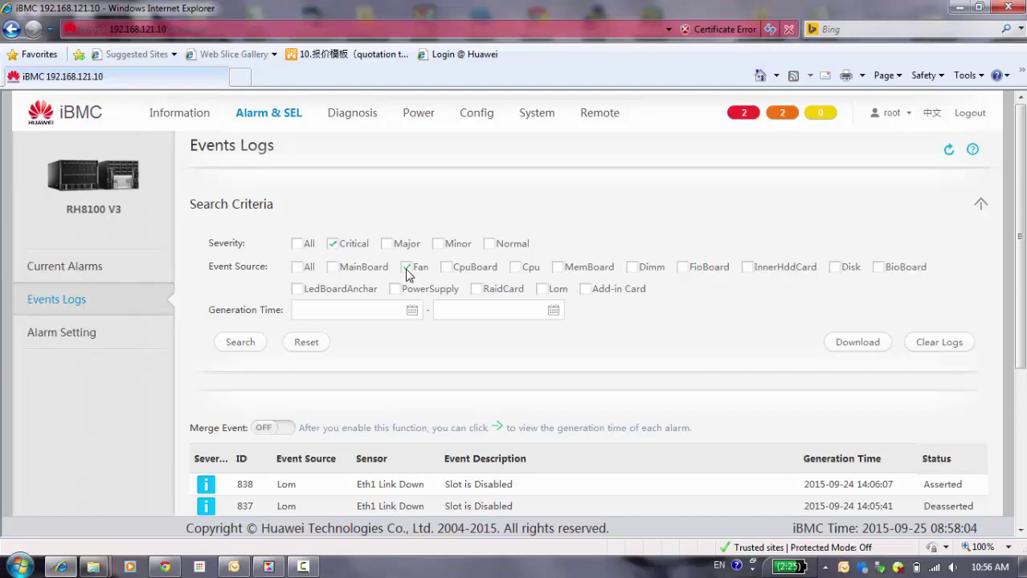
click(241, 344)
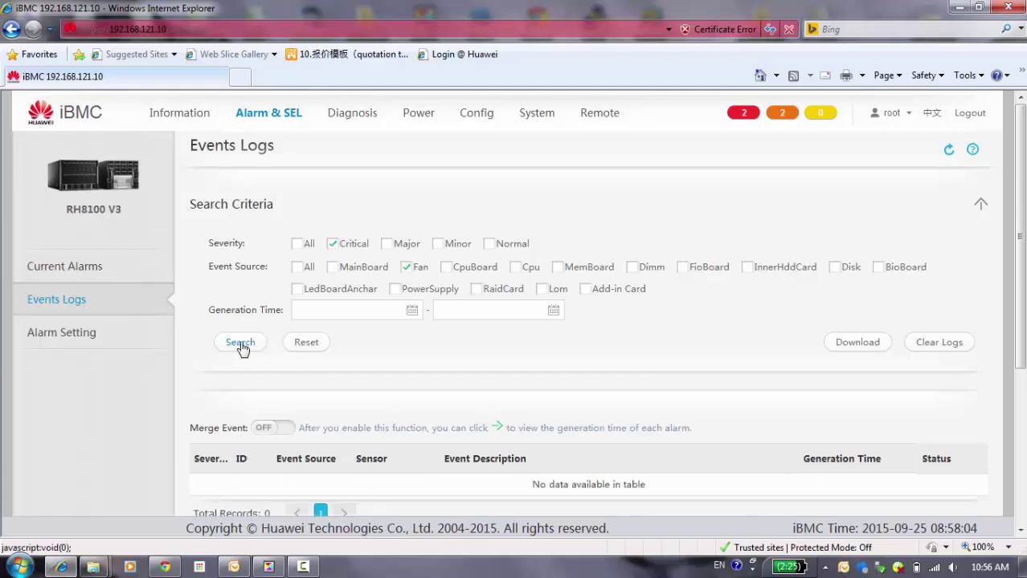
Step: Swap Fan for PowerSupply and search again, listing 45 AC lost or out-of-range records
scroll(241, 346, down, 3)
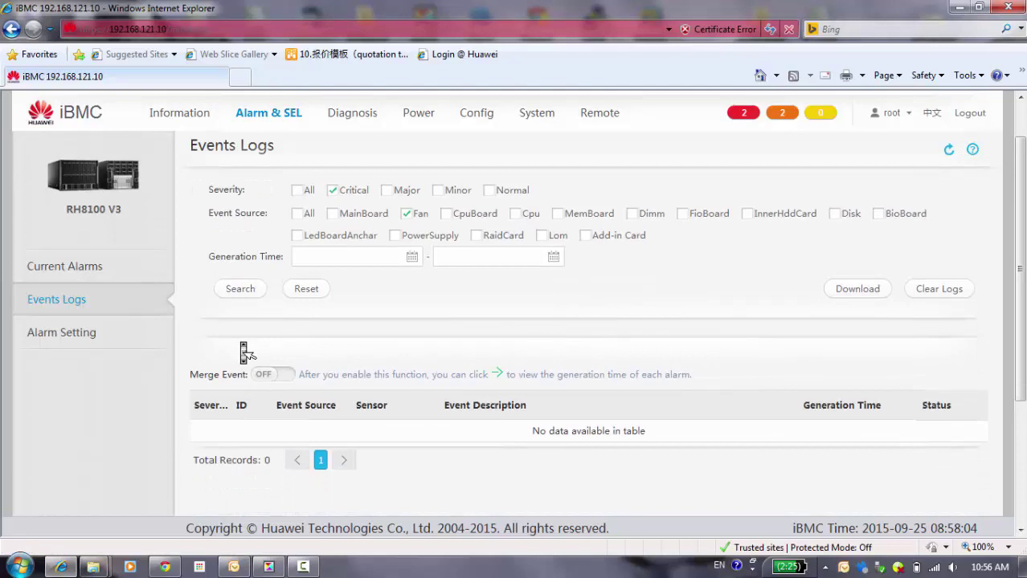
scroll(245, 353, up, 3)
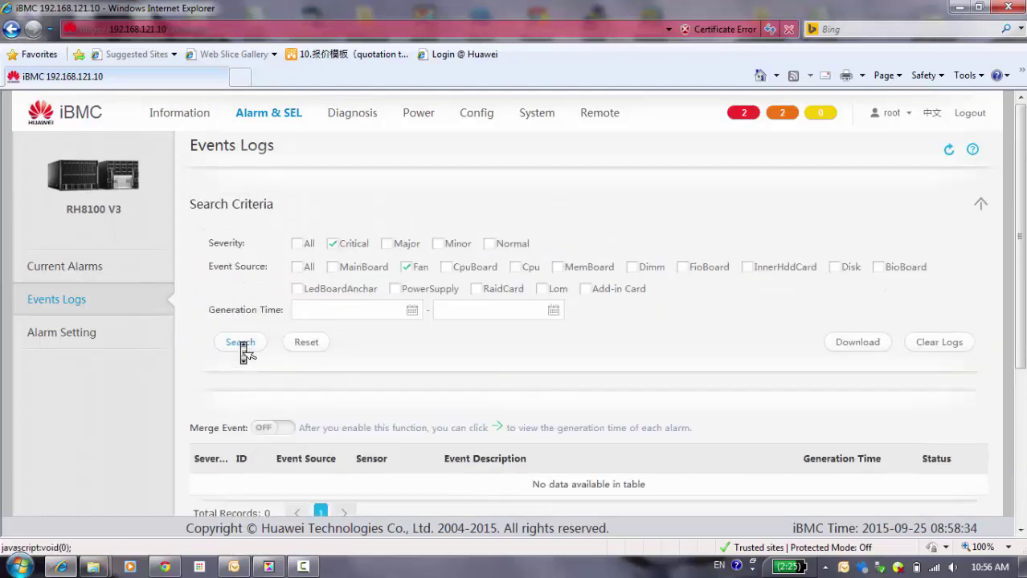
click(410, 274)
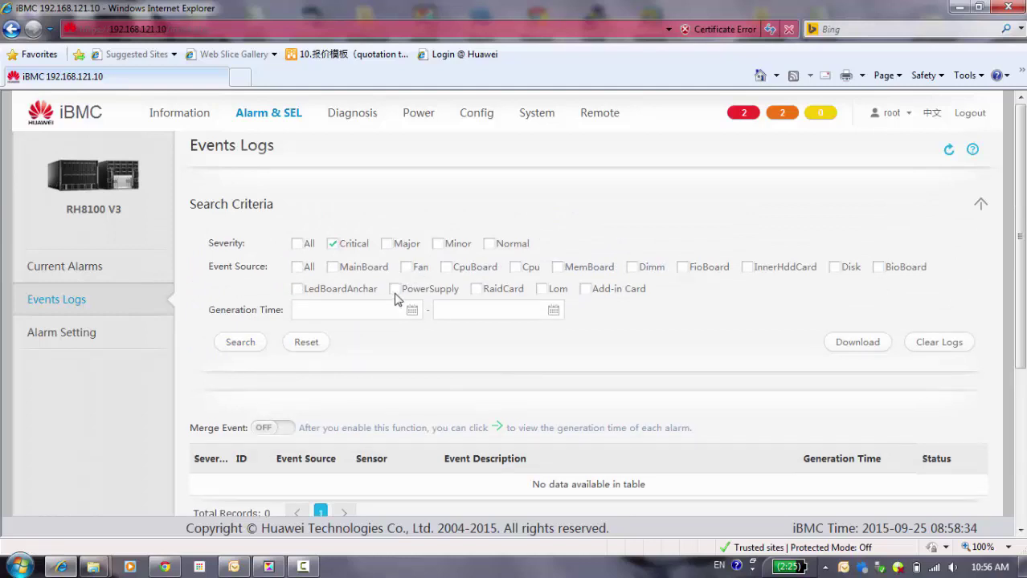
click(394, 290)
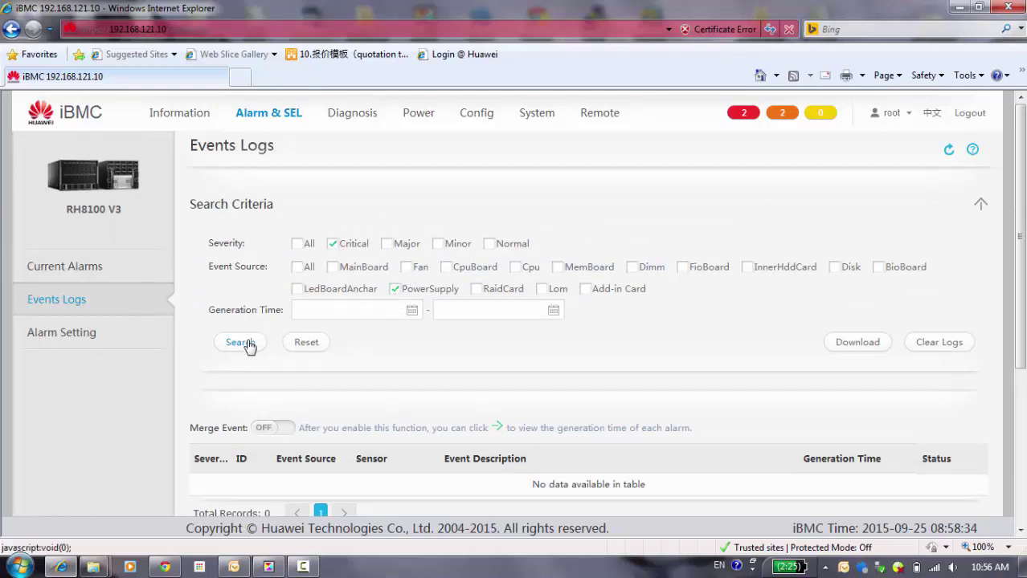
click(248, 344)
scroll(248, 346, down, 3)
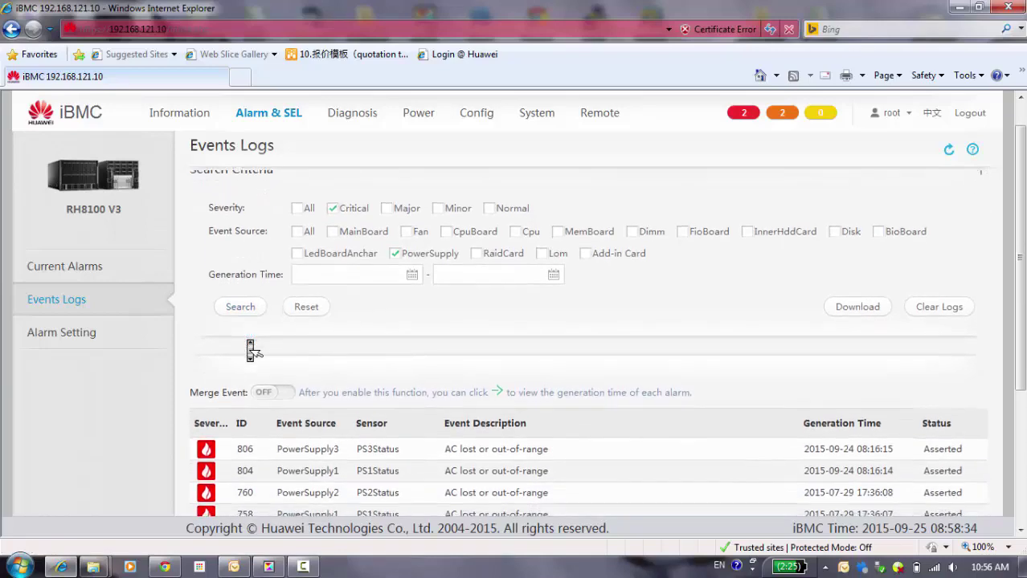
scroll(248, 345, down, 2)
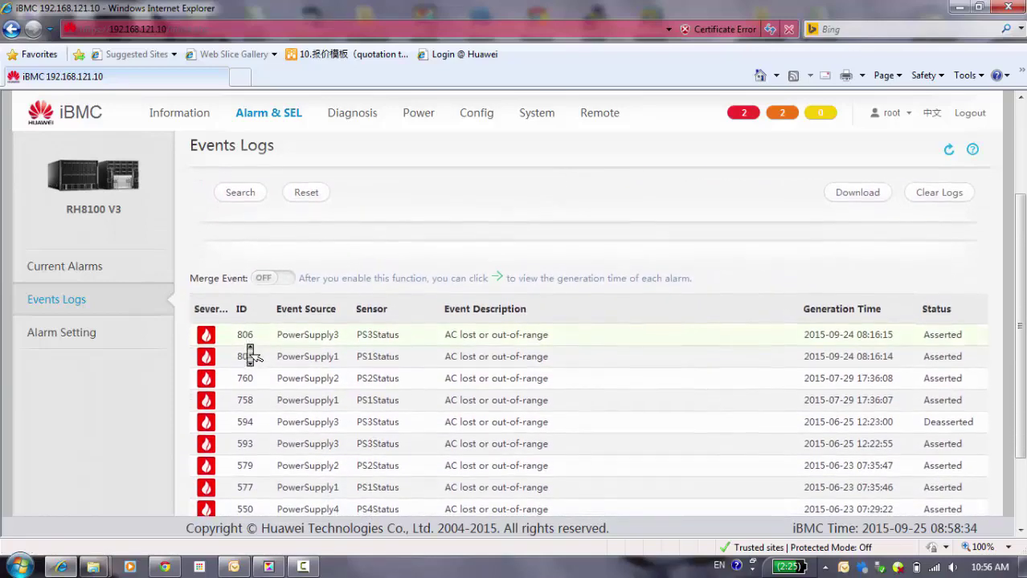
scroll(249, 353, down, 2)
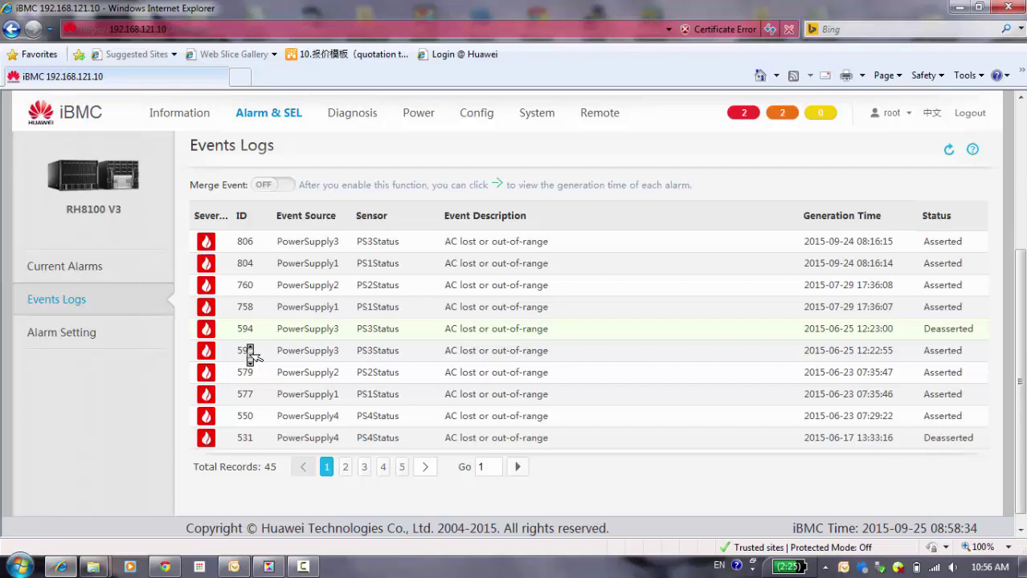
scroll(250, 353, up, 6)
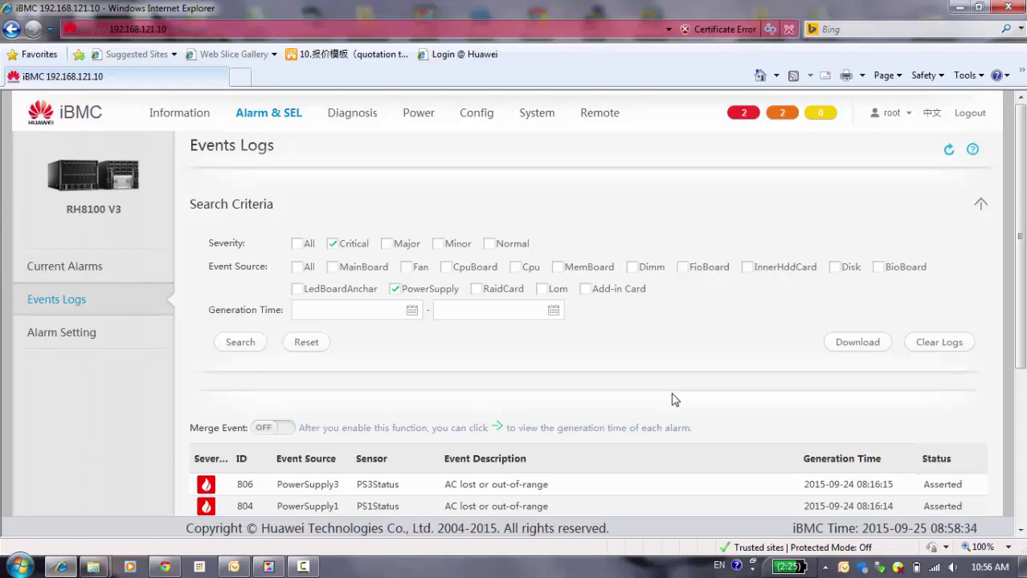
Step: Open Alarm Setting and scroll through Trap and Email Notification settings, subject Server Alert
click(88, 344)
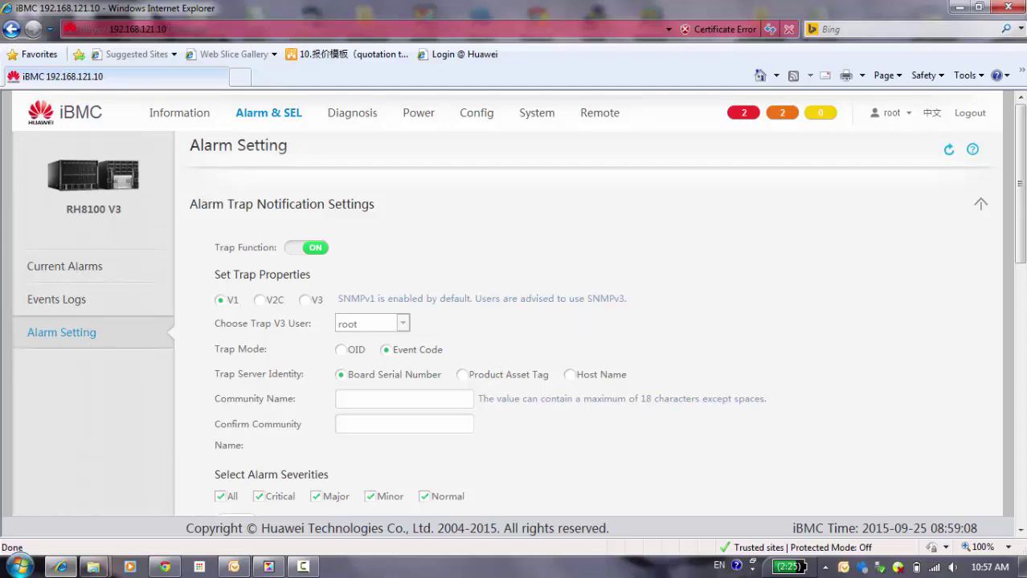
drag(1021, 224, 1021, 421)
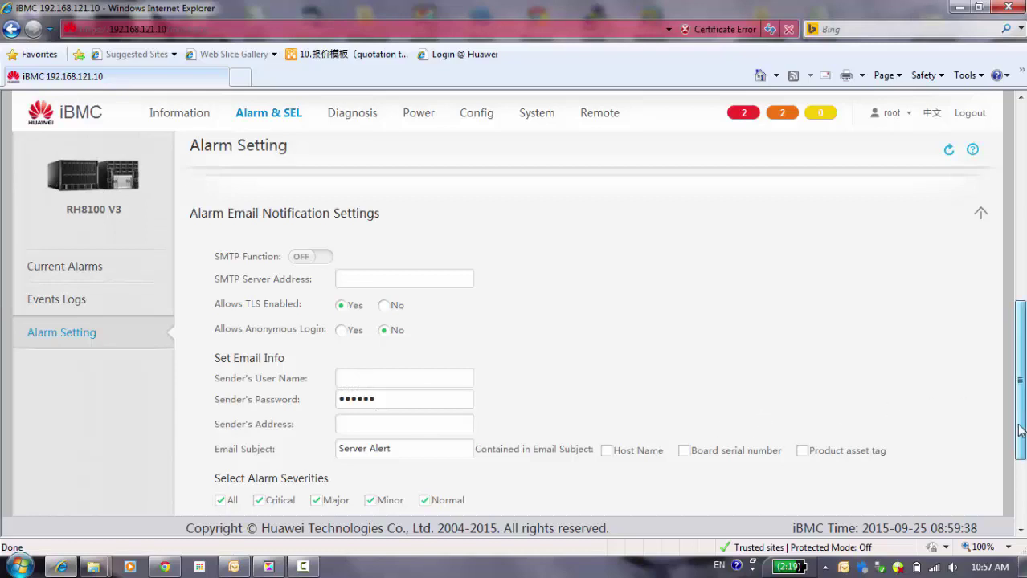
drag(1017, 413, 1017, 452)
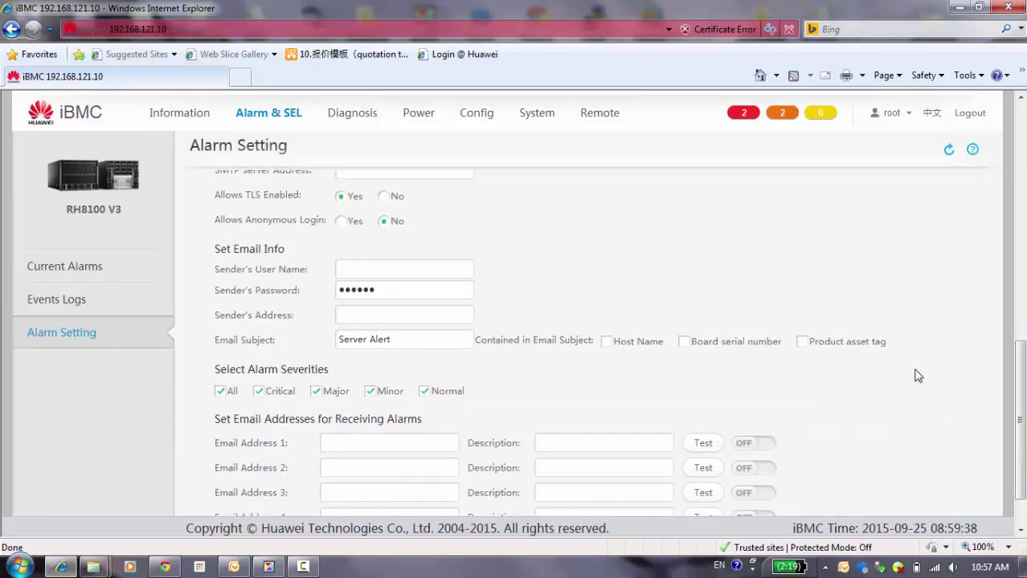
drag(1020, 414, 1020, 470)
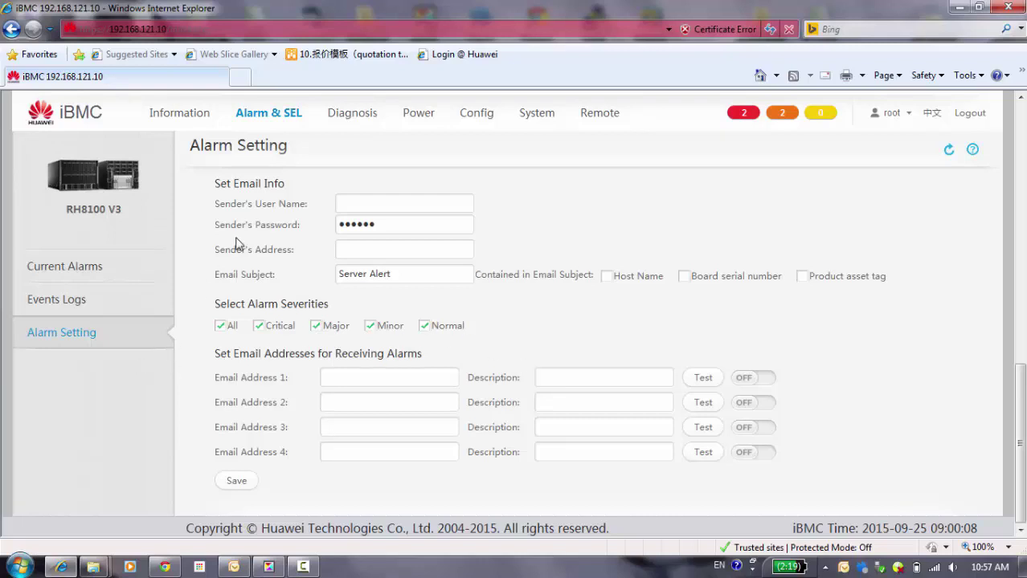
Step: In the Diagnosis section, view the server's last saved screenshots page
click(346, 121)
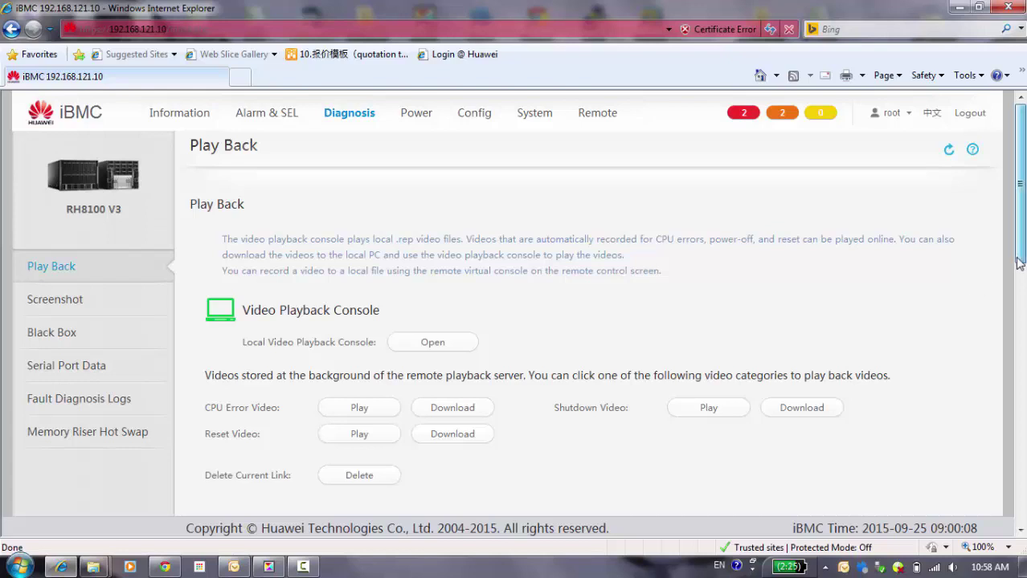
drag(1019, 263, 1021, 211)
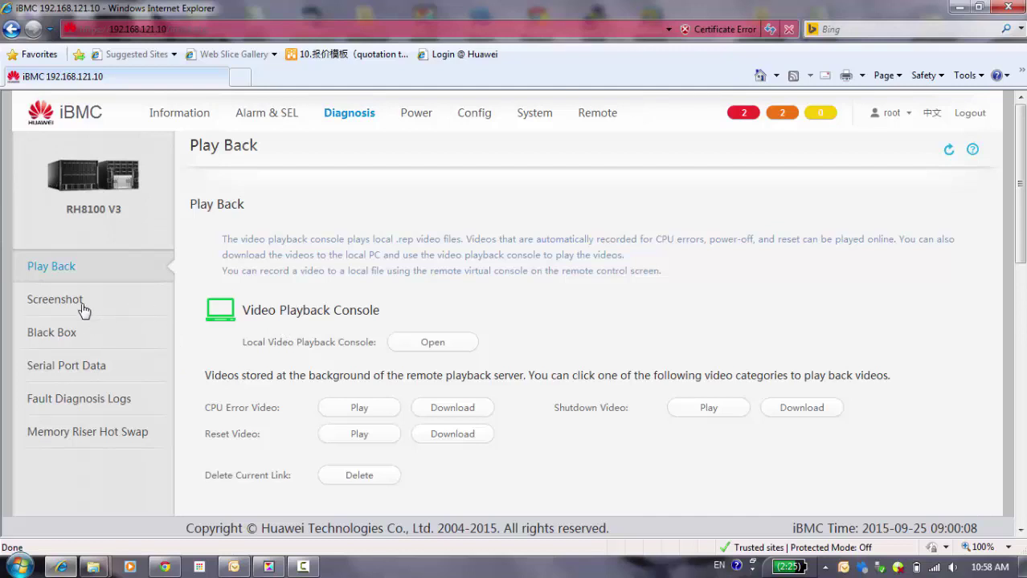
click(54, 300)
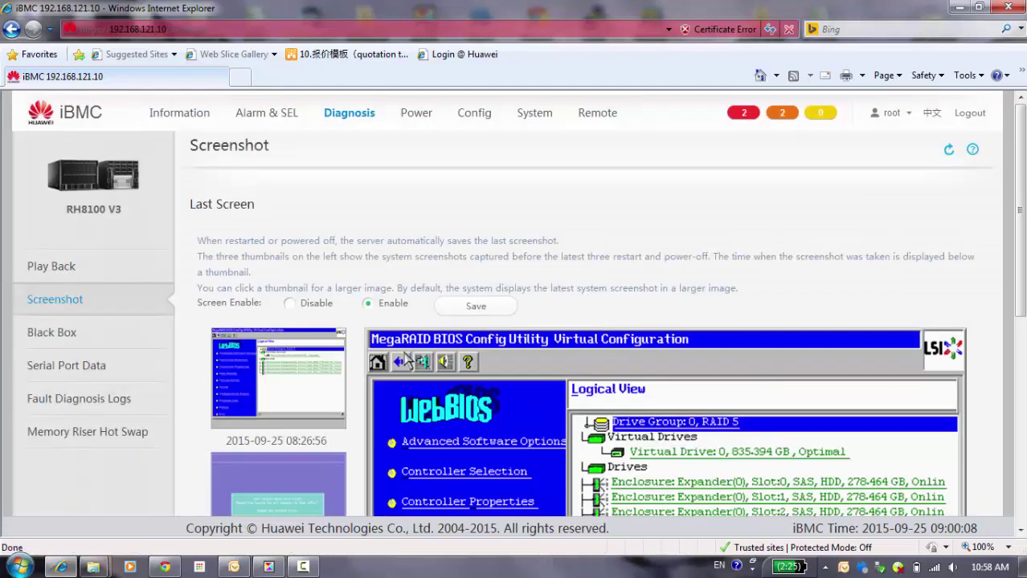
Step: Open the Black Box page, which shows the Blackbox Function off and a 4MB blackbox.tar file
drag(1020, 280, 1022, 358)
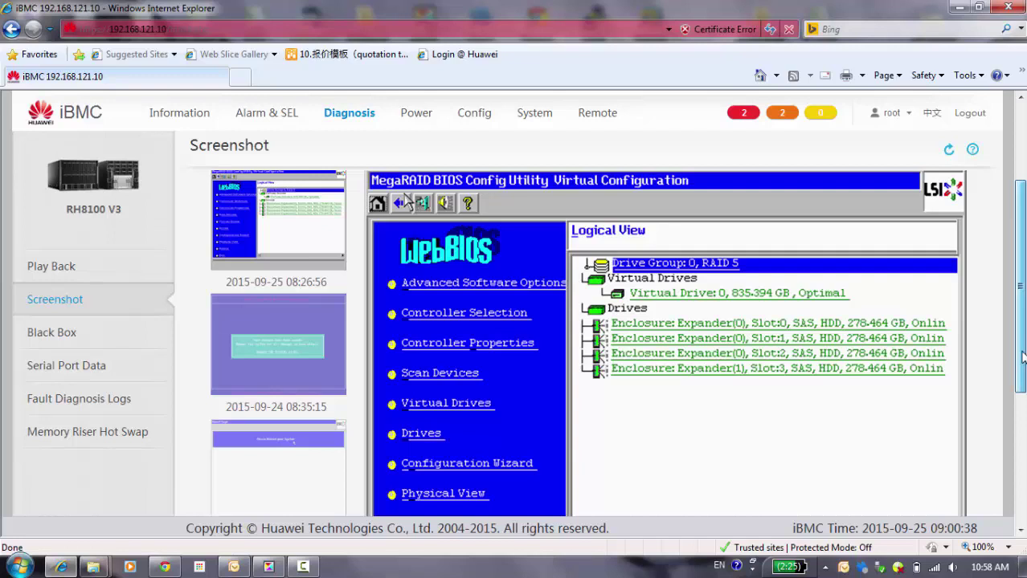
drag(1023, 357, 1022, 321)
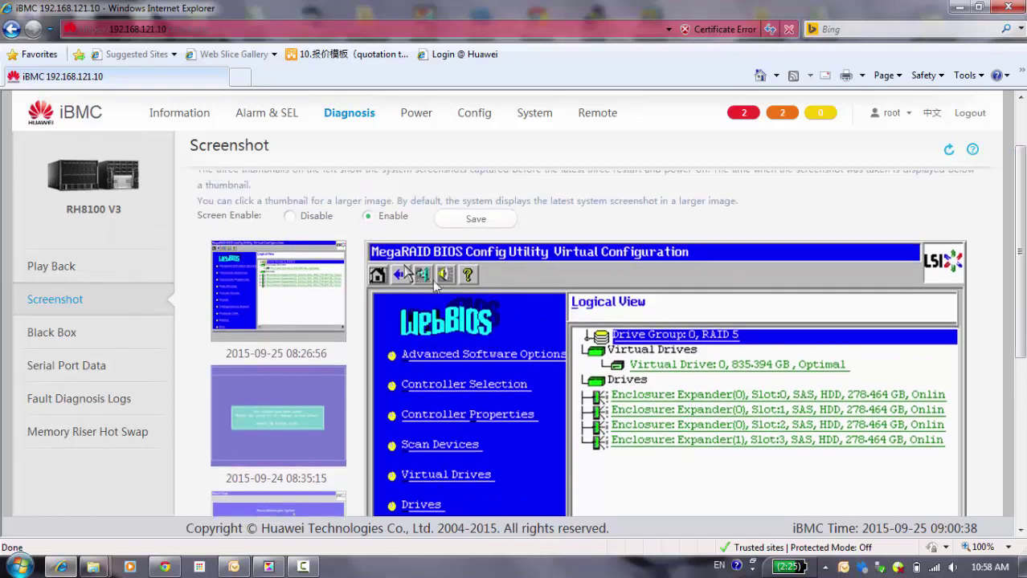
click(60, 339)
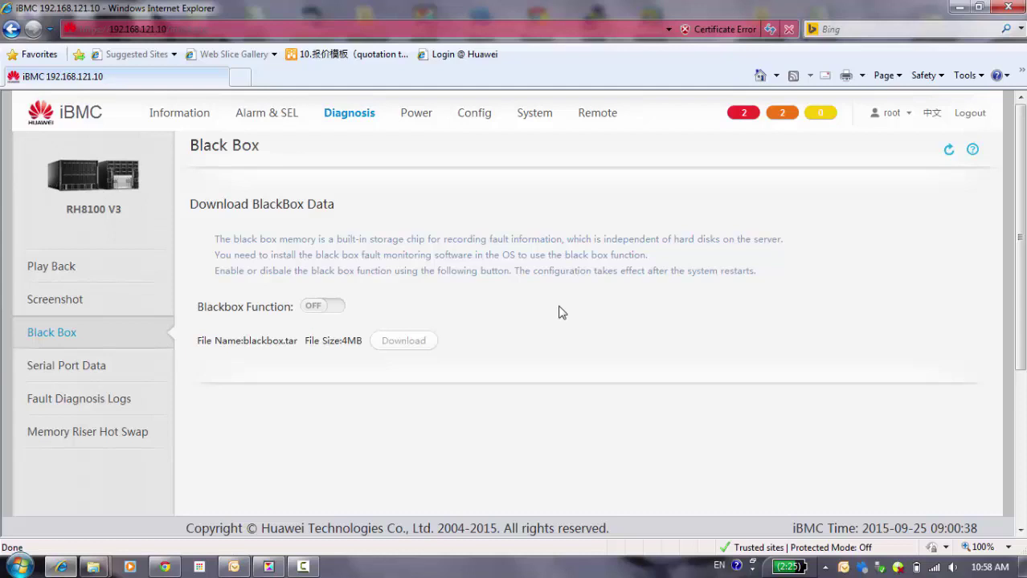
Step: View Serial Port Data, then open Fault Diagnosis Logs, which offers fdm_log.tar (1MB)
click(57, 374)
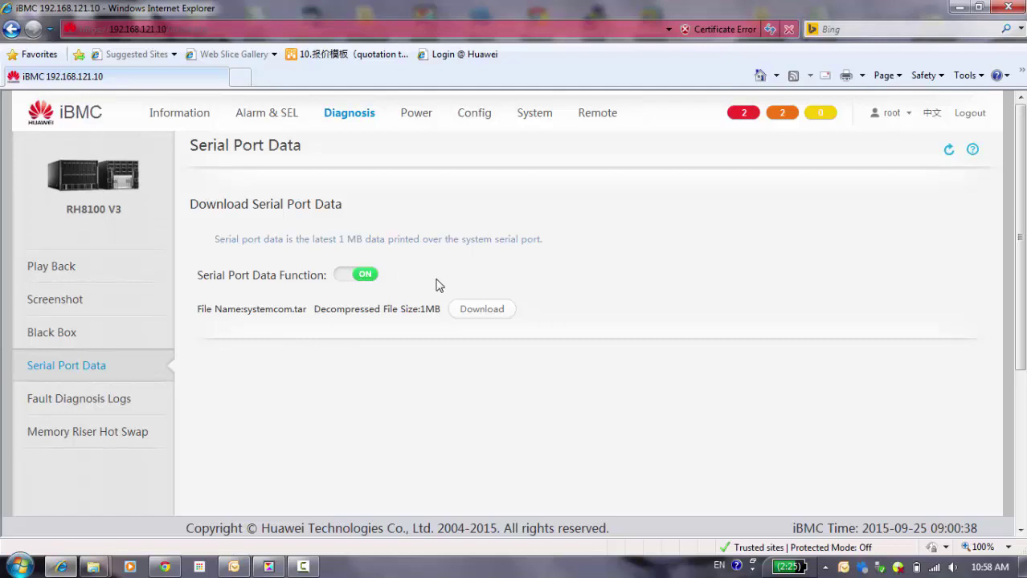
click(70, 402)
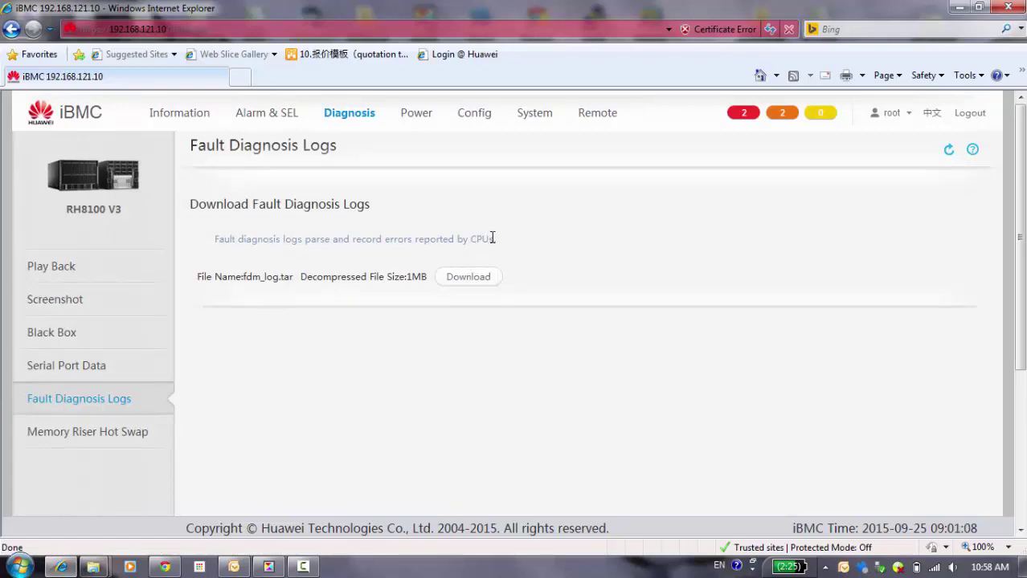
Step: Open Memory Riser Hot Swap and scroll to check the eight Normal upper risers and 0% migration
click(63, 443)
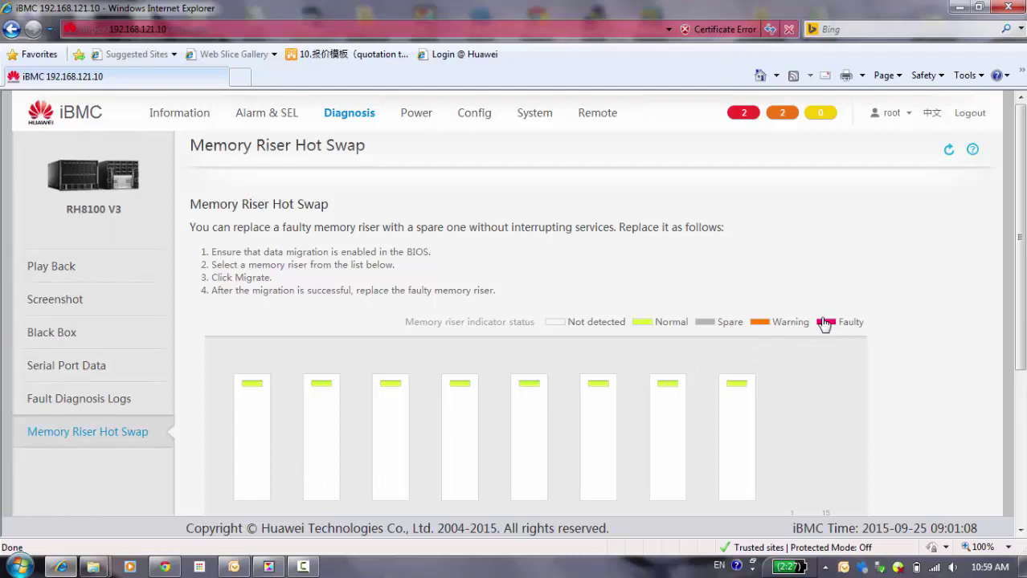
scroll(965, 284, down, 3)
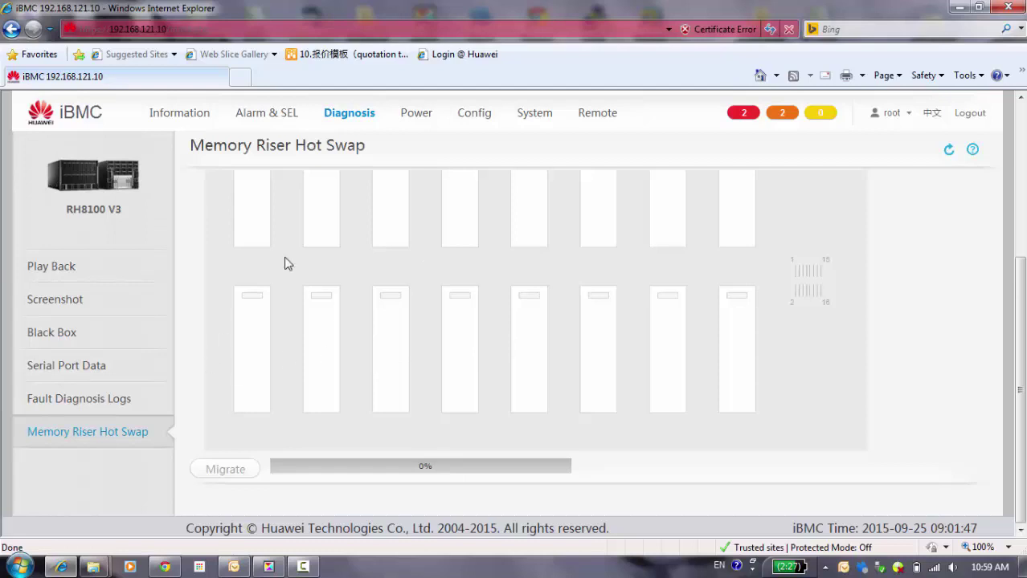
Step: Open Power Control and scroll through the power actions down to the Power Strategy options
click(424, 125)
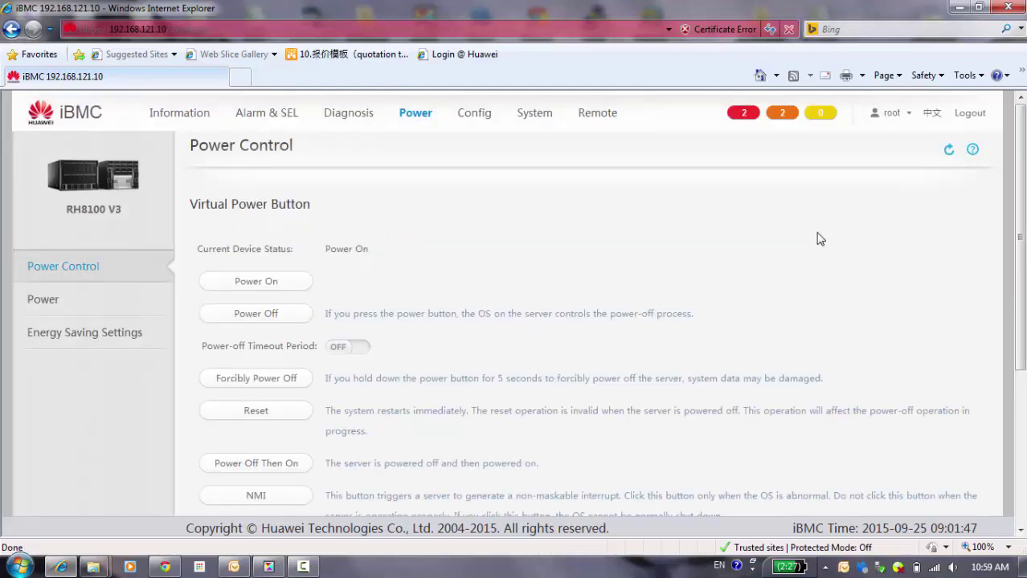
drag(1022, 266, 1022, 293)
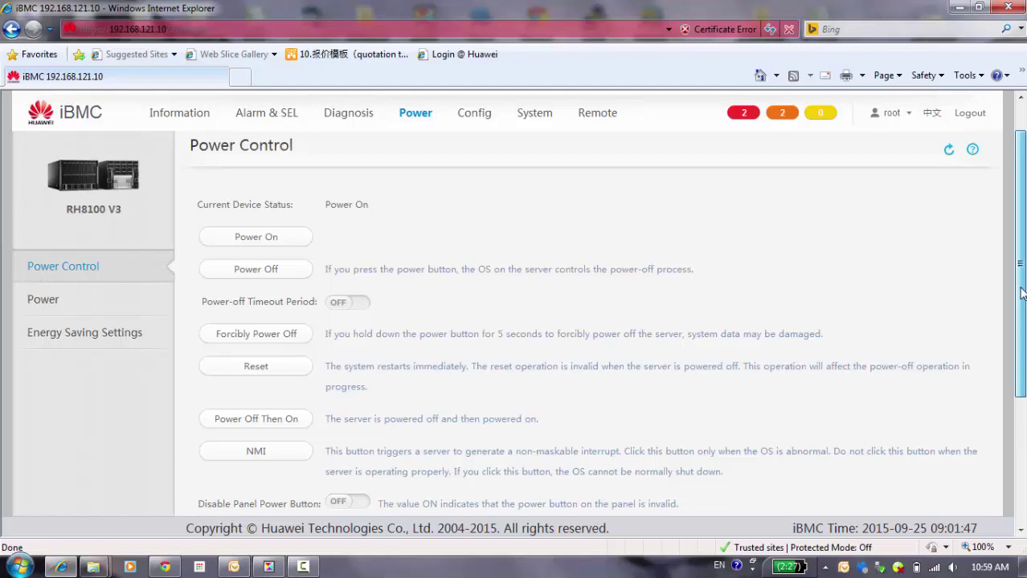
drag(1022, 293, 1022, 294)
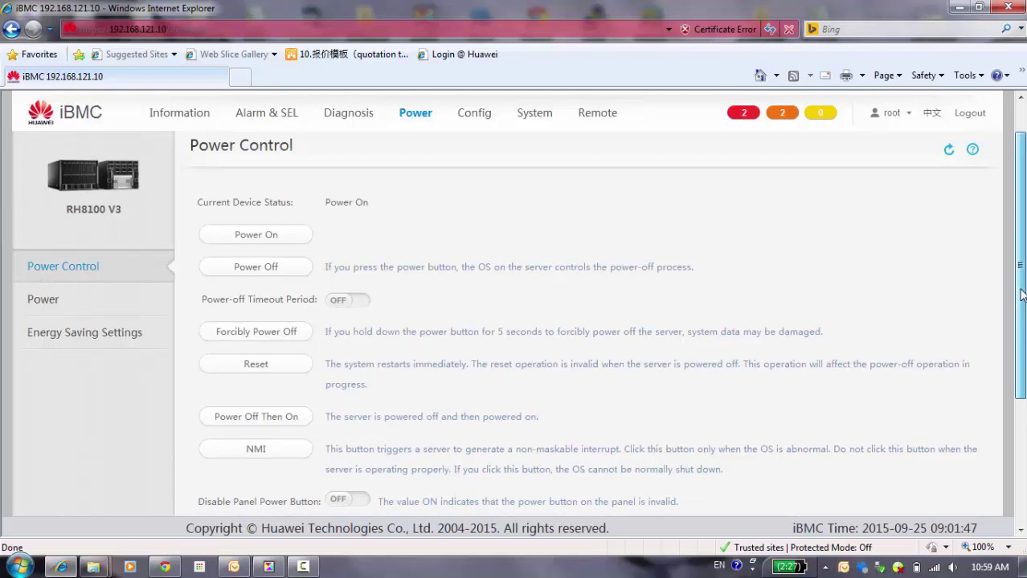
drag(1022, 295, 1023, 494)
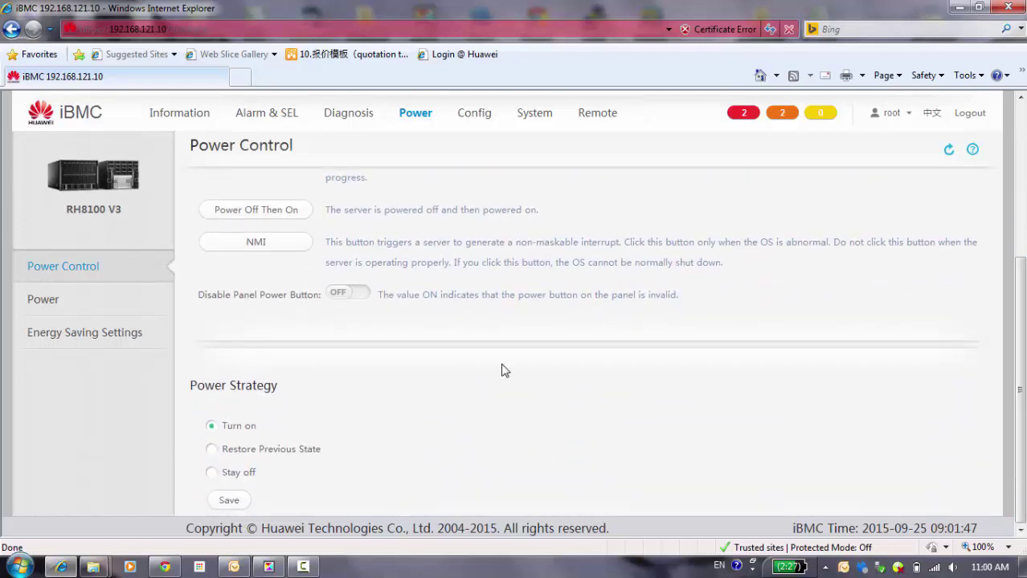
click(46, 301)
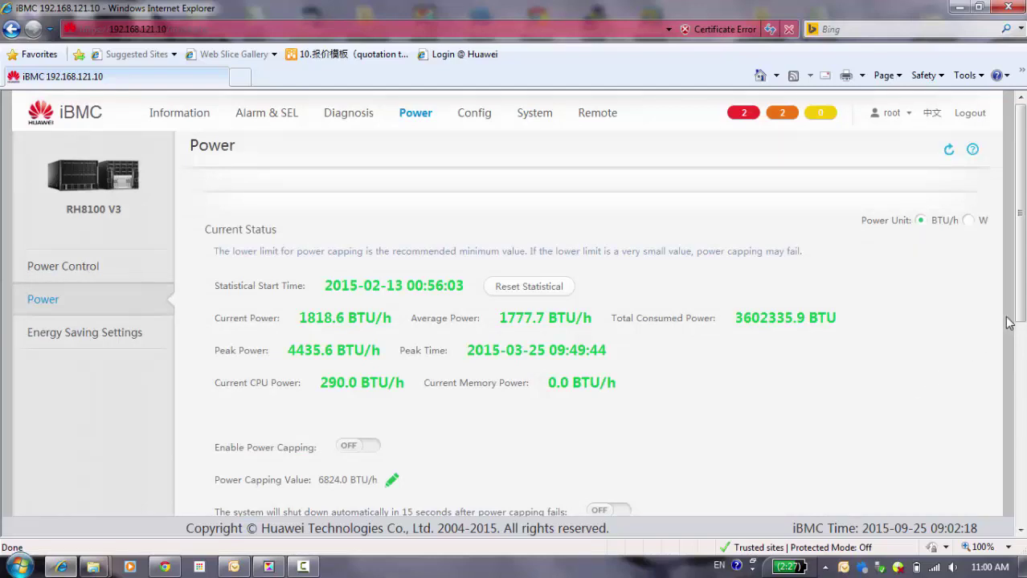
Step: Scroll to the Power History chart, where average and peak power hold near 2200 BTU/h
drag(1019, 319, 1016, 273)
drag(1020, 265, 1022, 524)
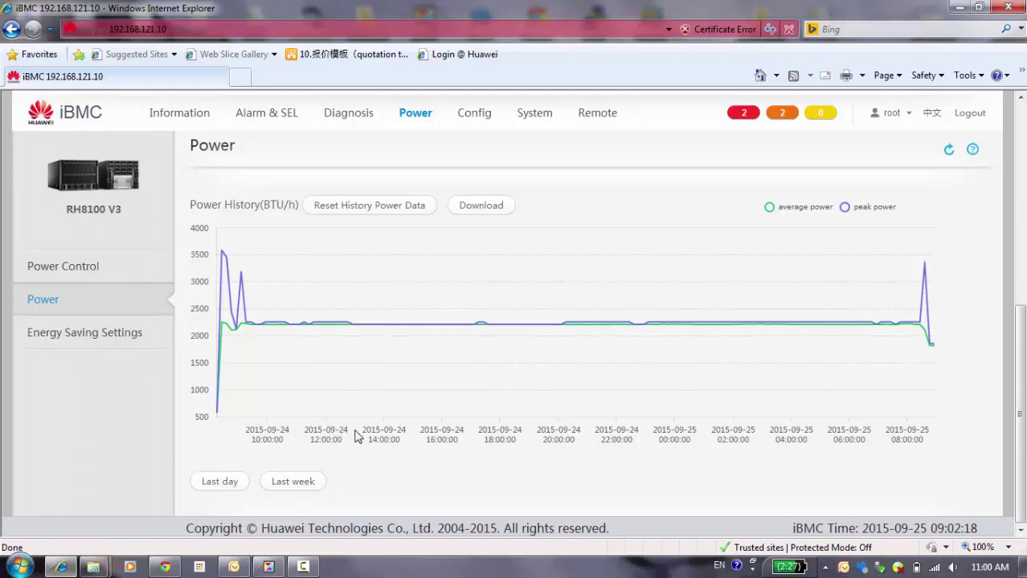
Step: Open Energy Saving Settings and scroll through the CPU frequency and duty cycle options
click(64, 342)
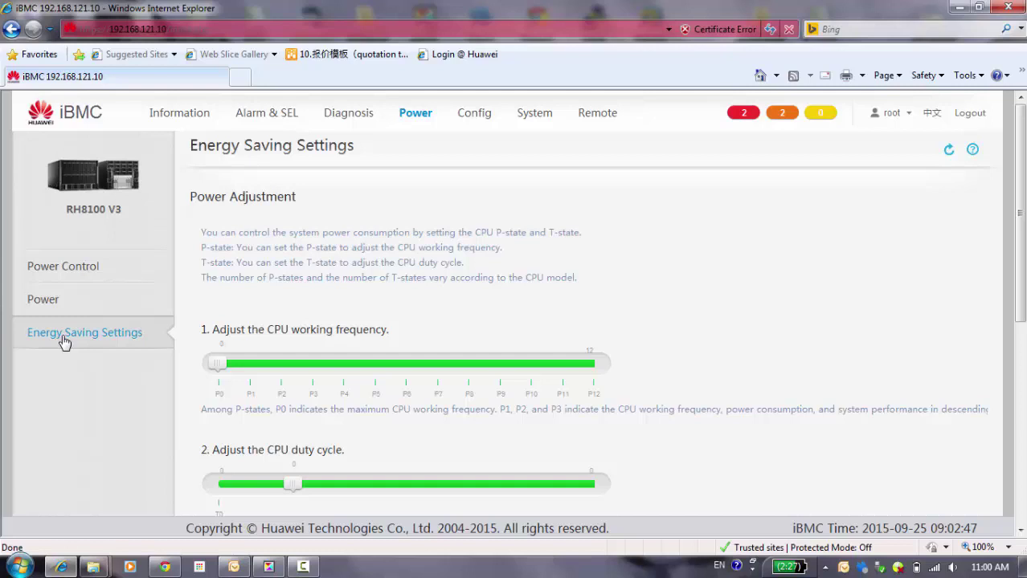
right_click(654, 296)
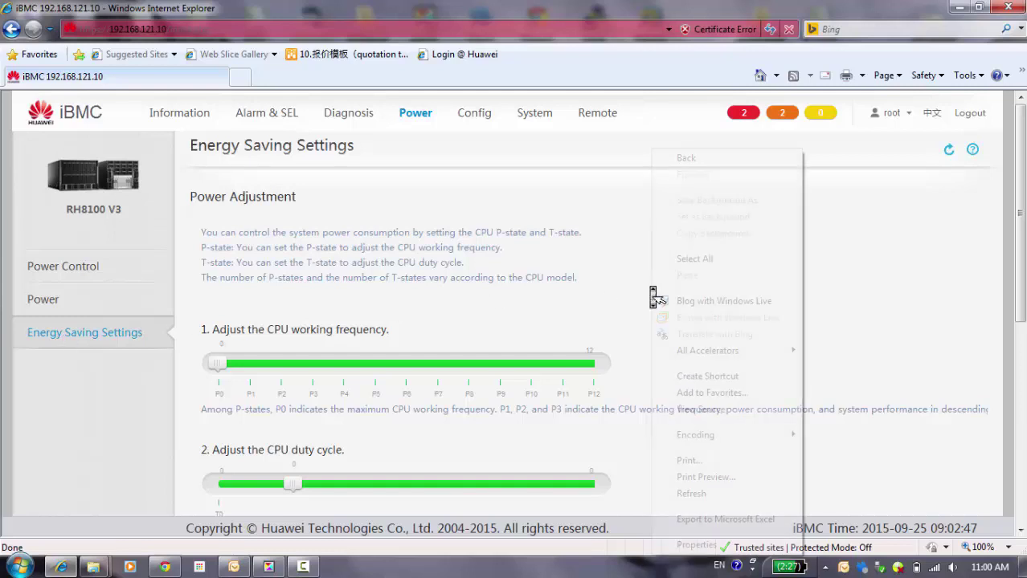
click(620, 291)
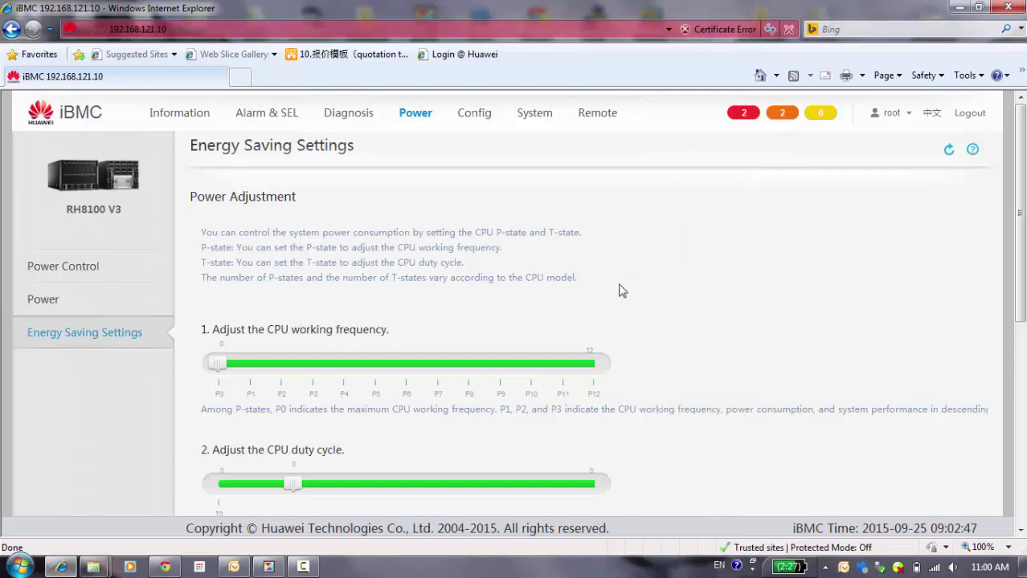
middle_click(620, 291)
click(627, 297)
Step: Open Config User Settings and scroll past the single Administrator account to LDAP Group, with LDAPS port 636
click(486, 121)
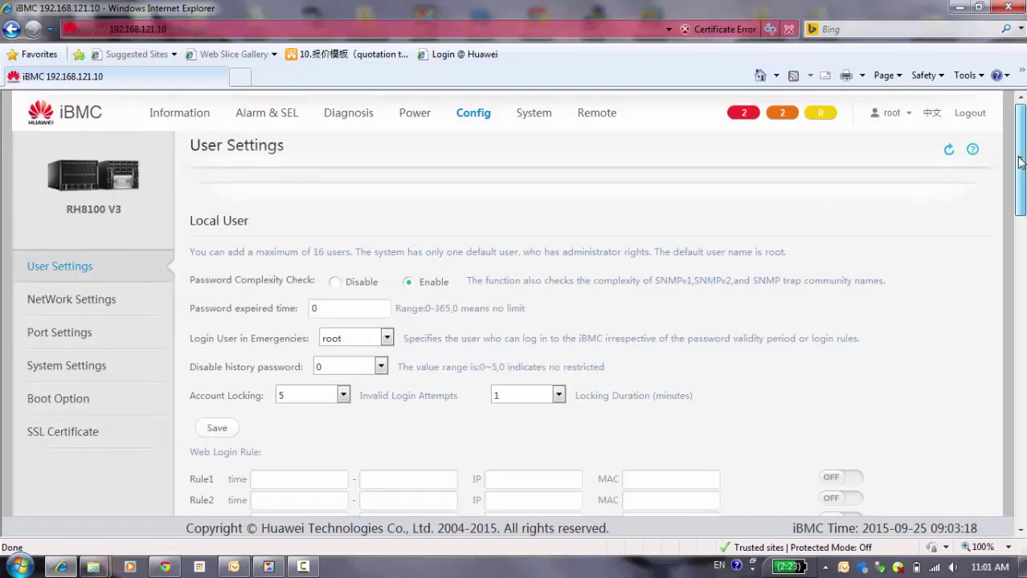
drag(1019, 161, 1019, 281)
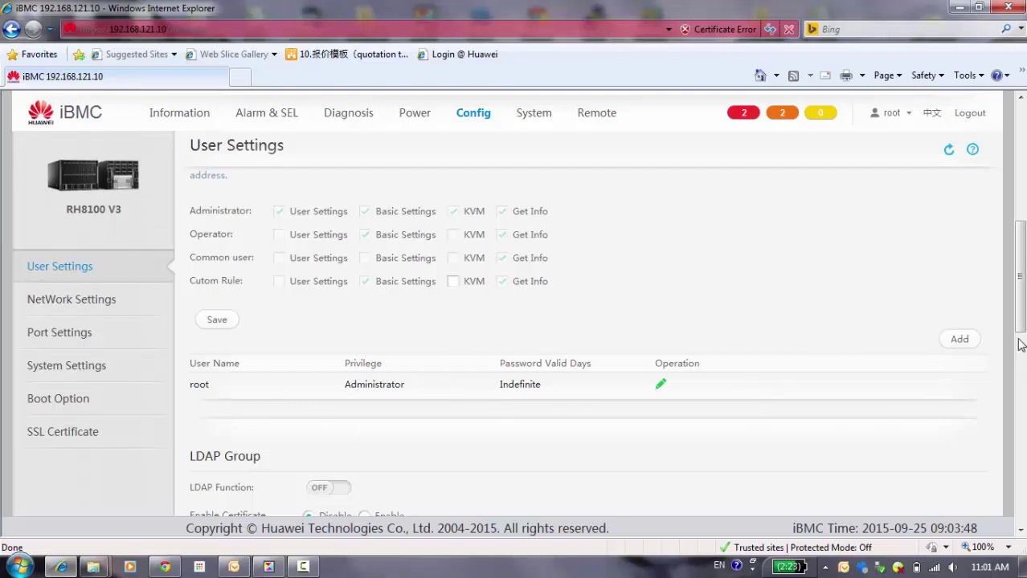
drag(1020, 334, 1014, 399)
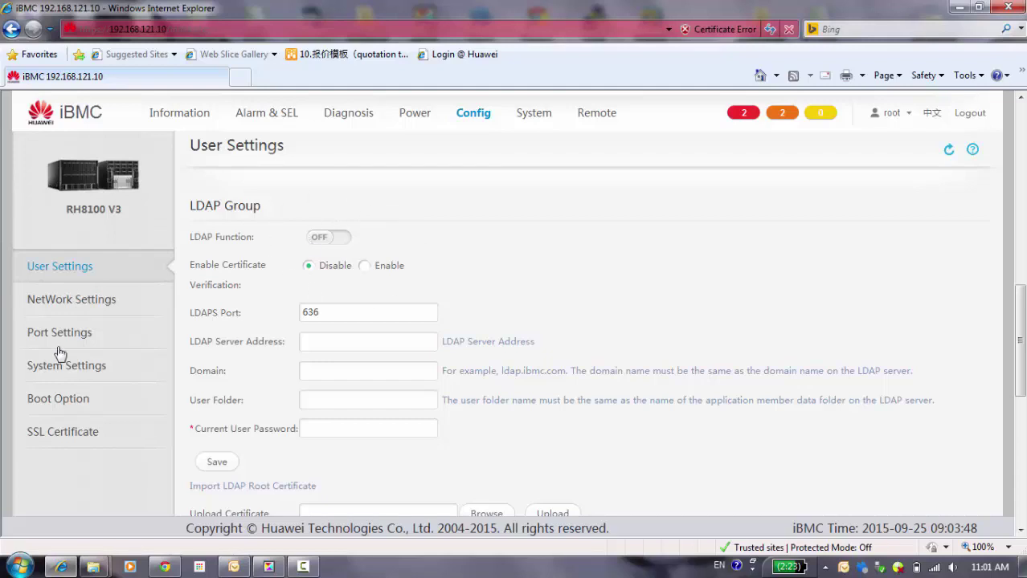
Step: Open Network Settings and review eth2 dedicated port and fixed IPv4 192.168.121.10/255.255.255.0
click(73, 299)
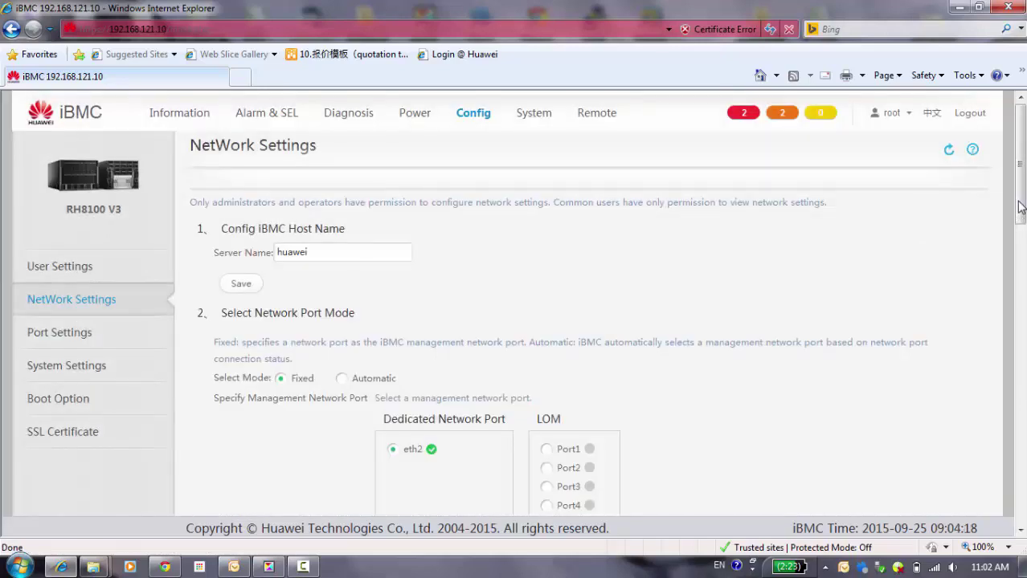
drag(1021, 207, 1016, 316)
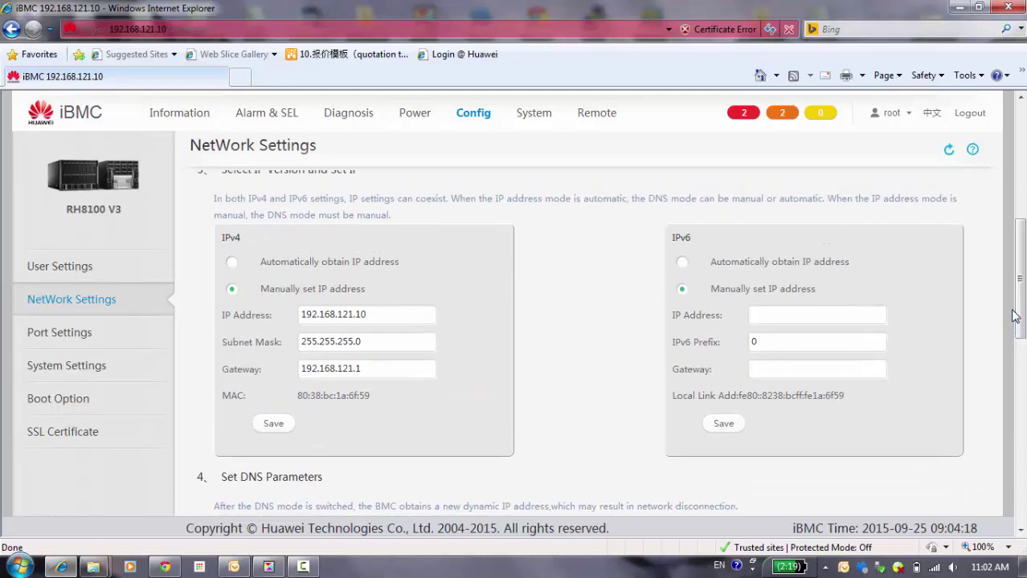
Step: Scroll through the Port Settings service list, then open System Settings showing SNMP V3 enabled
click(125, 338)
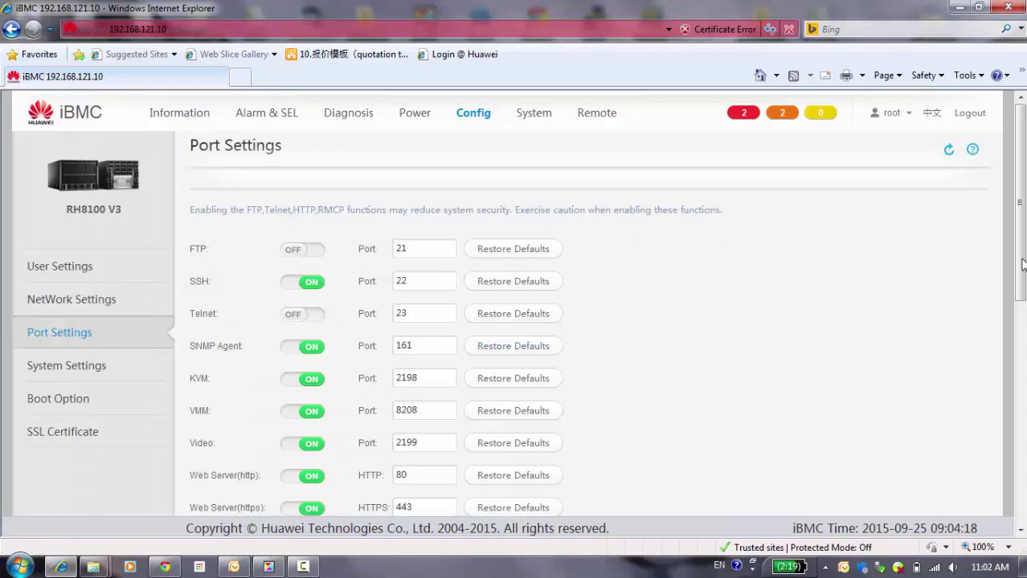
drag(1022, 265, 1022, 300)
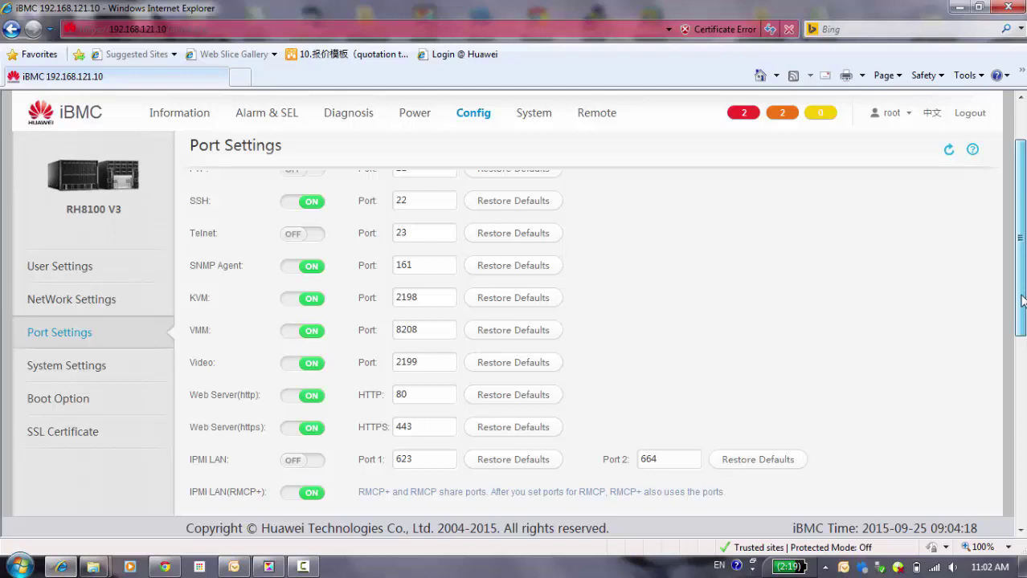
drag(1022, 301, 1022, 317)
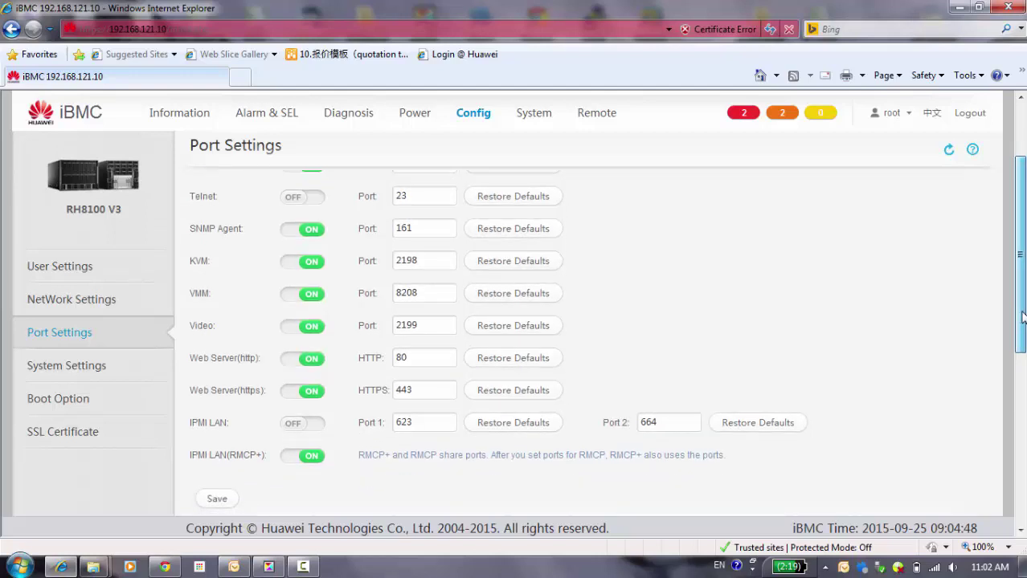
drag(1022, 317, 1022, 343)
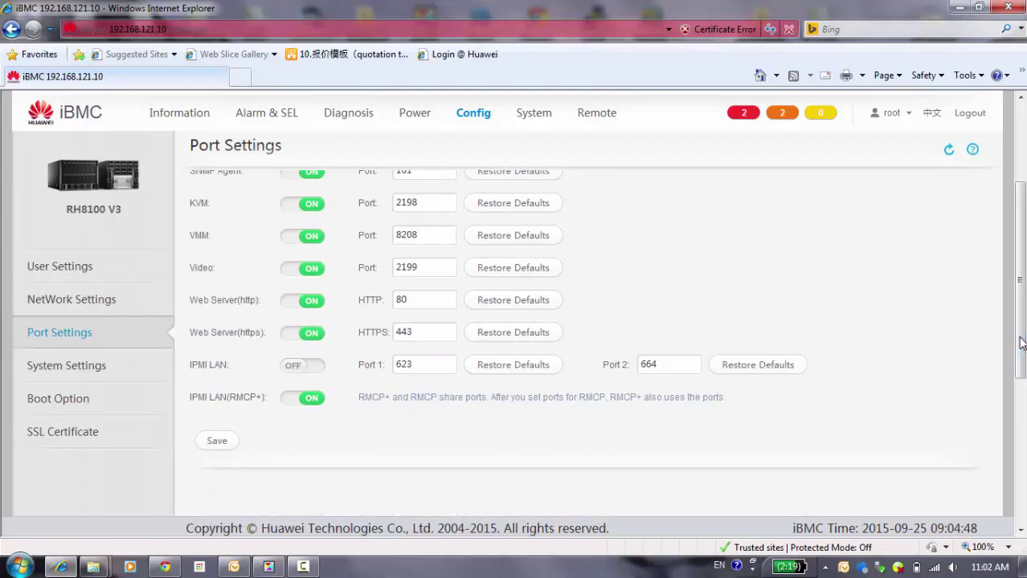
click(73, 368)
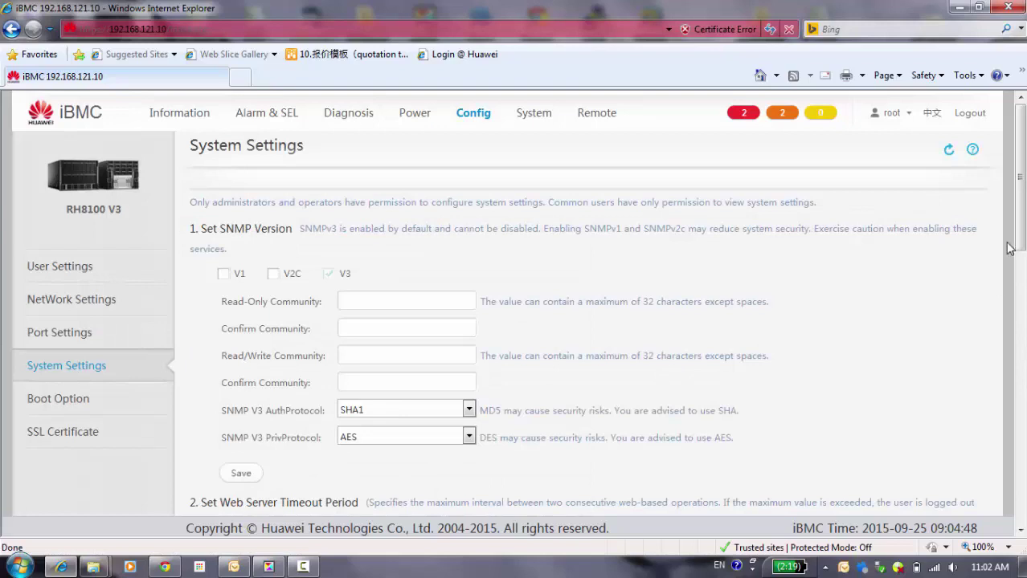
Step: Open the SSL Certificate page for the Huawei certificate valid Jul 25 2014 to Jul 22 2024
mouse_move(1021, 241)
mouse_down()
mouse_move(1022, 533)
mouse_move(1022, 237)
mouse_up()
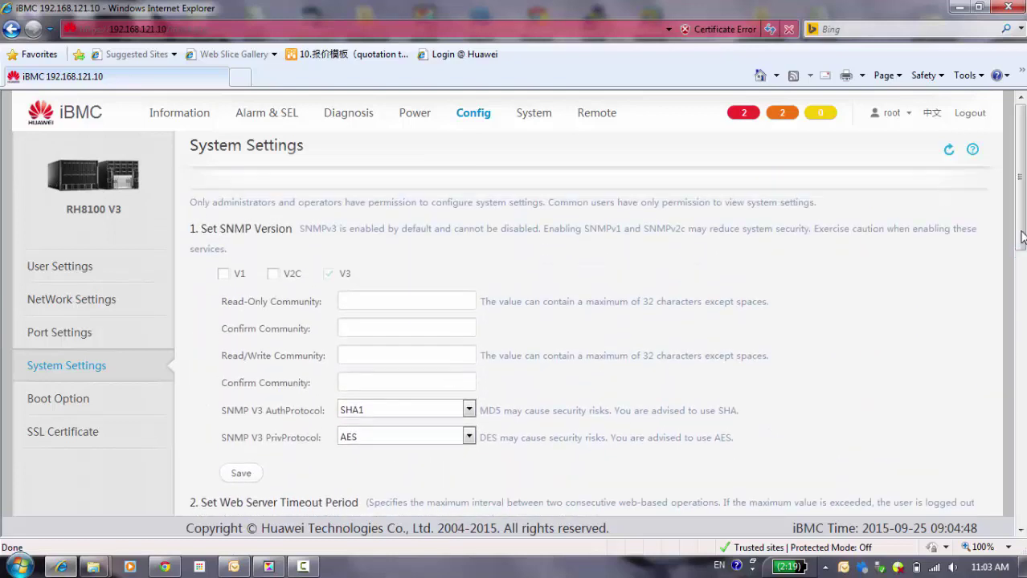
click(58, 399)
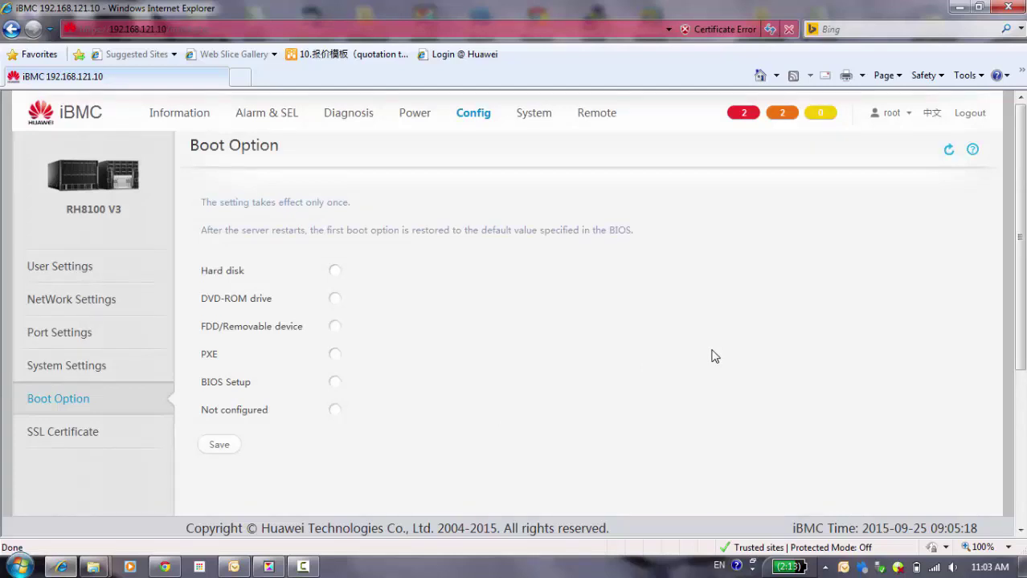
click(68, 438)
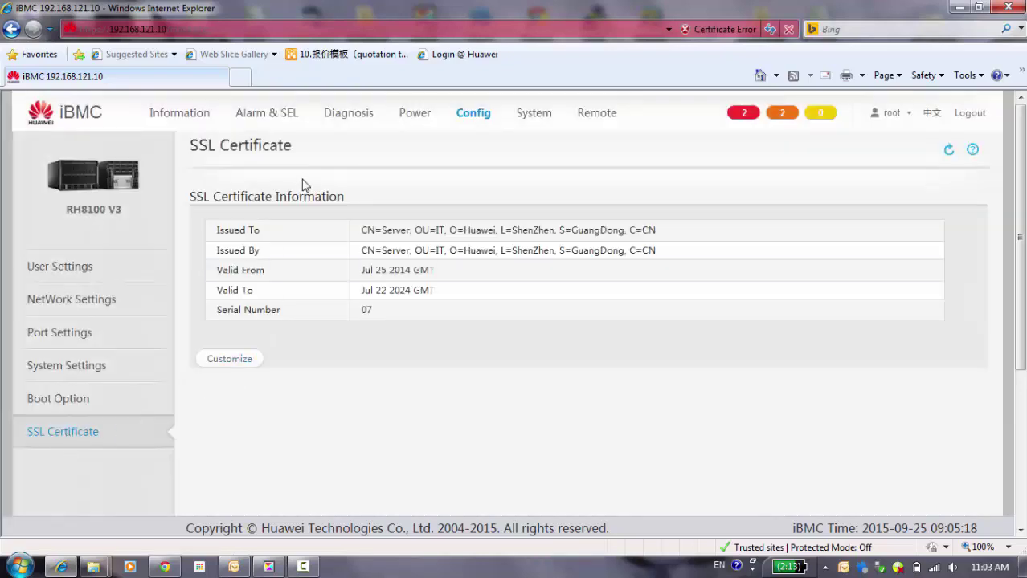
Step: Step through System's Operation Logs, Run Logs, Security Logs, Work Records and Online User pages
click(530, 120)
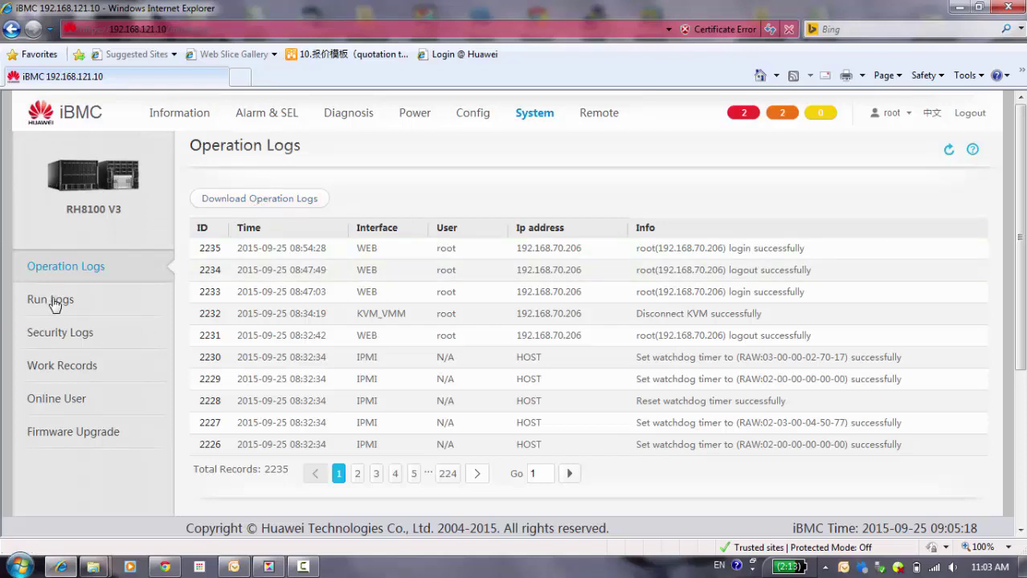
click(53, 304)
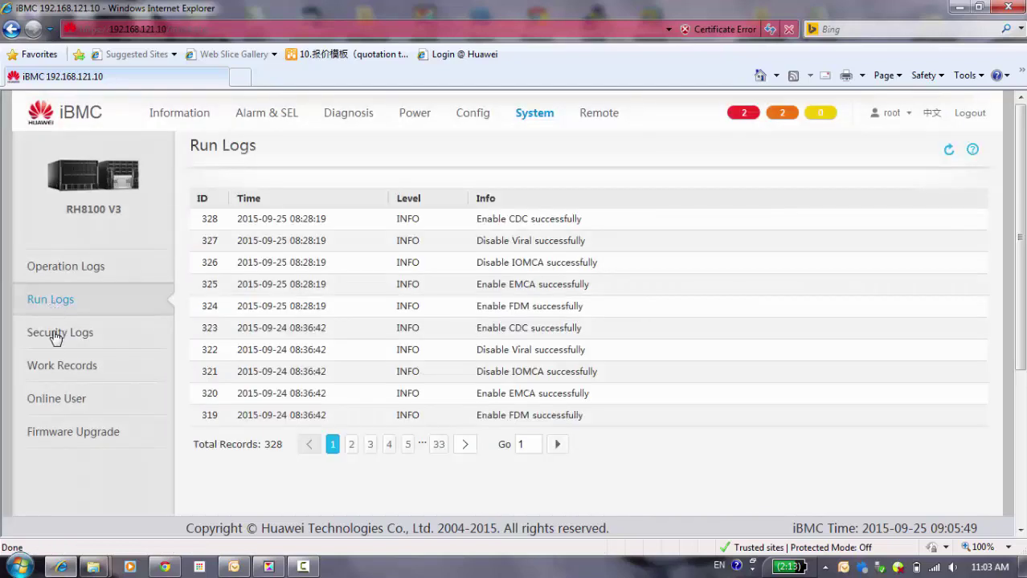
click(56, 344)
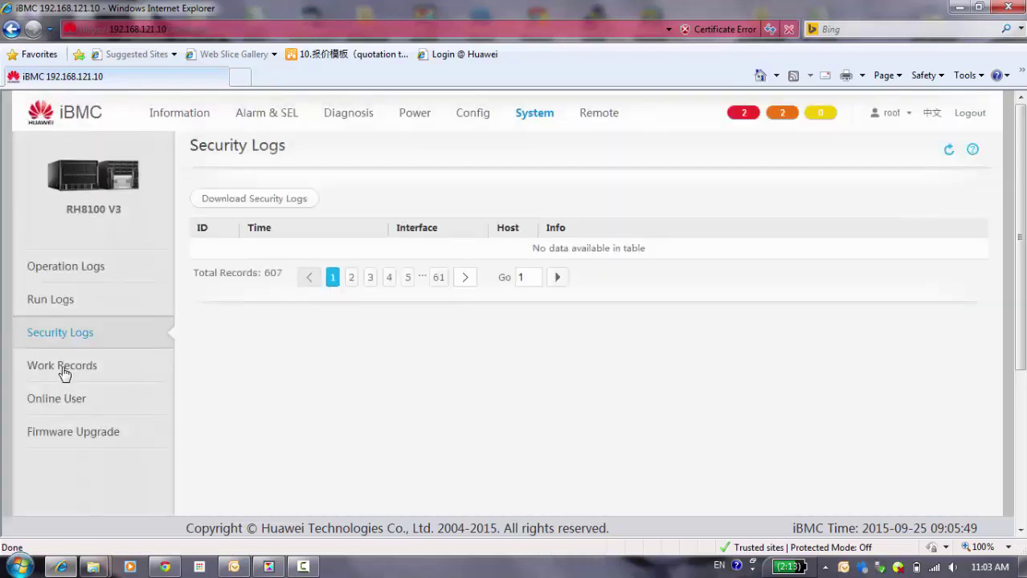
click(64, 371)
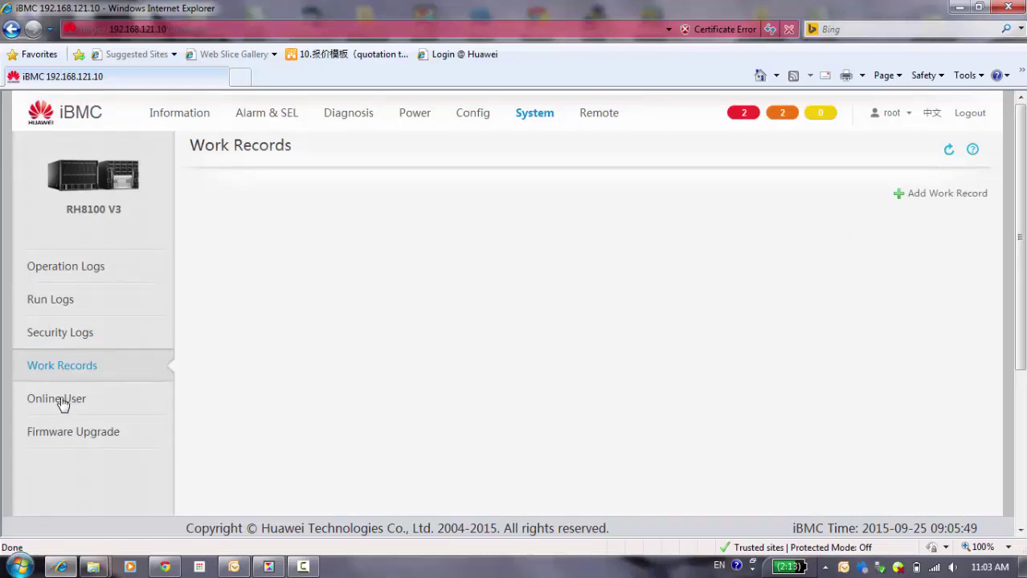
click(62, 400)
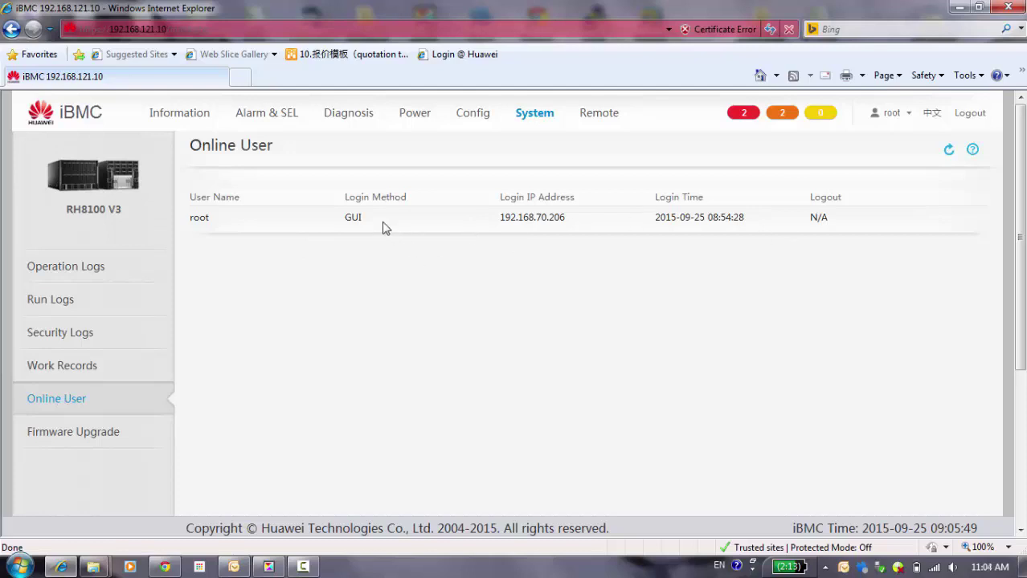
Step: Open Firmware Upgrade and scroll down to the Start Update section showing 0% progress
click(71, 438)
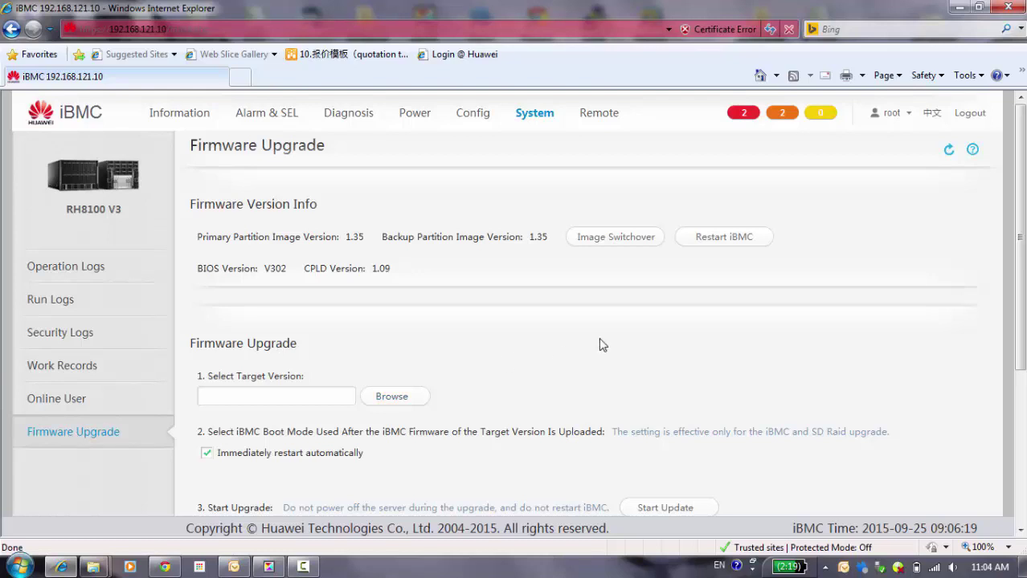
scroll(603, 348, down, 3)
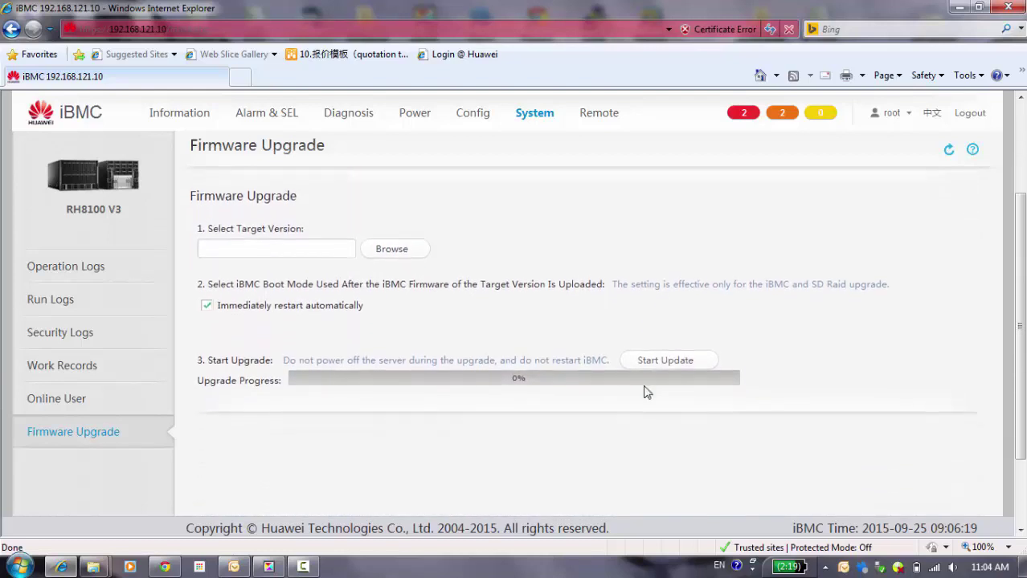
scroll(647, 370, down, 2)
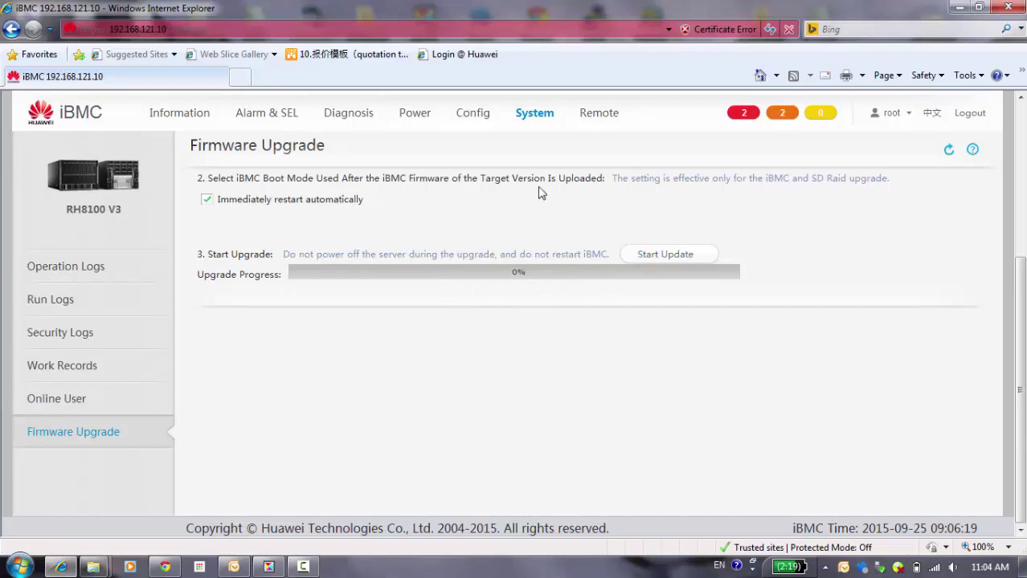
Step: From the Remote tab's Remote Connection section, launch Remote Virtual Console (Private Mode)
click(599, 113)
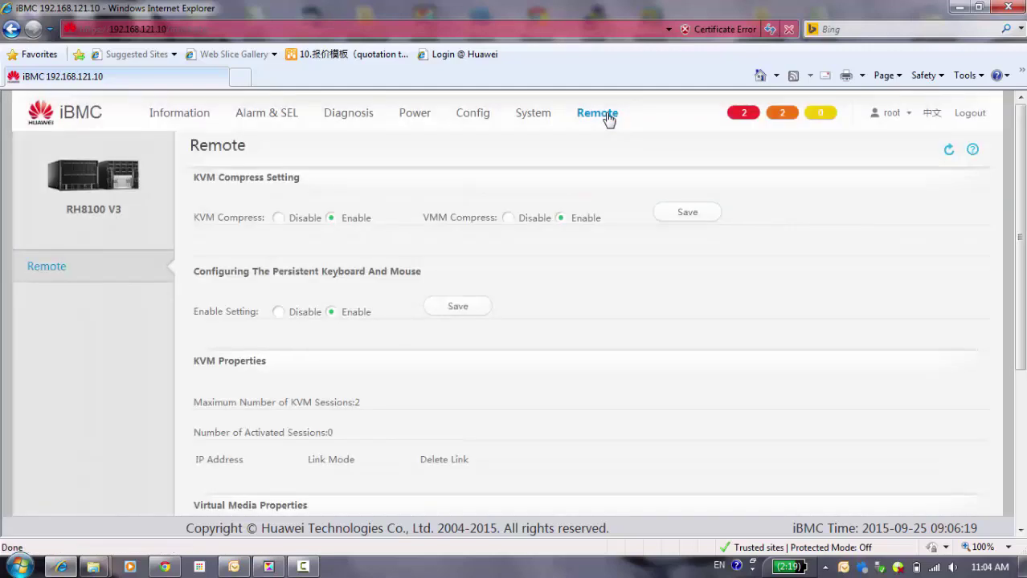
middle_click(881, 294)
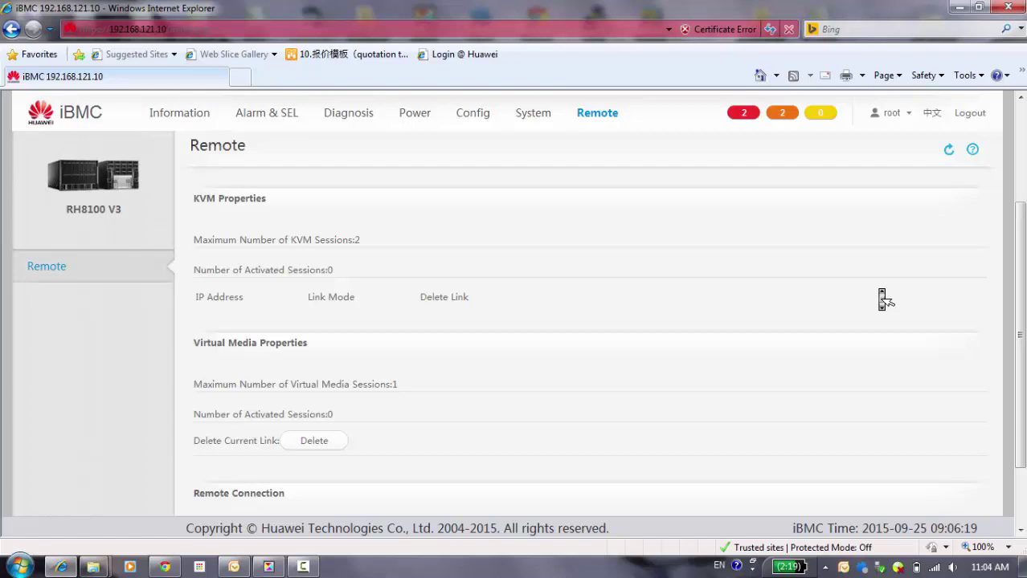
scroll(884, 299, down, 2)
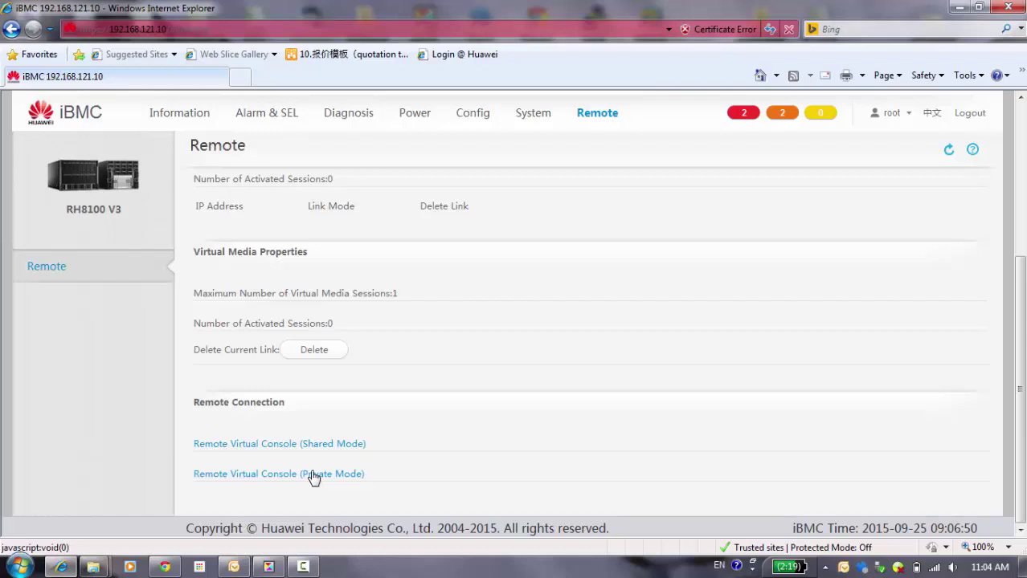
click(313, 476)
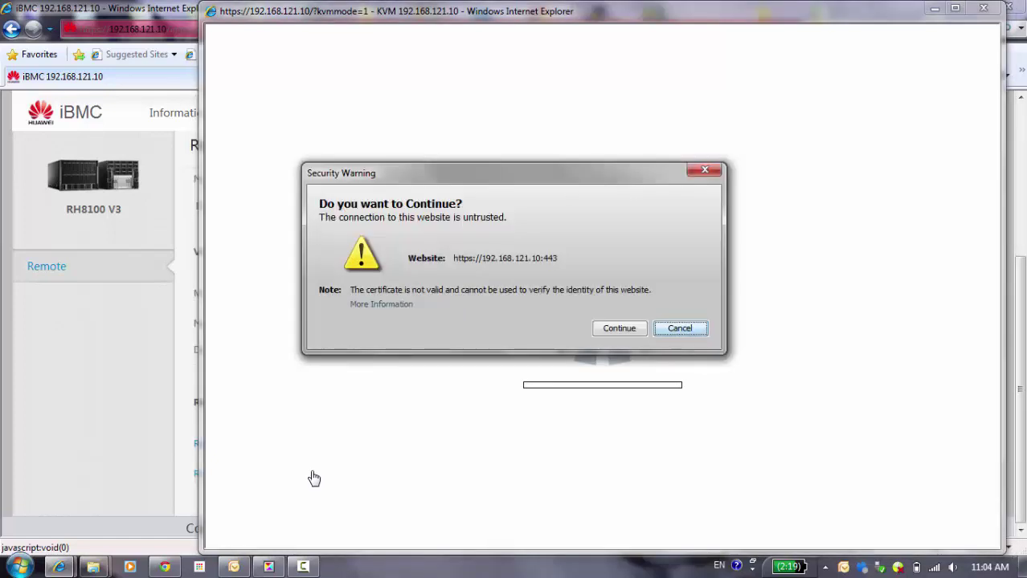
Step: Get past the untrusted-connection warning, accept the risk and run the KVM console
click(616, 330)
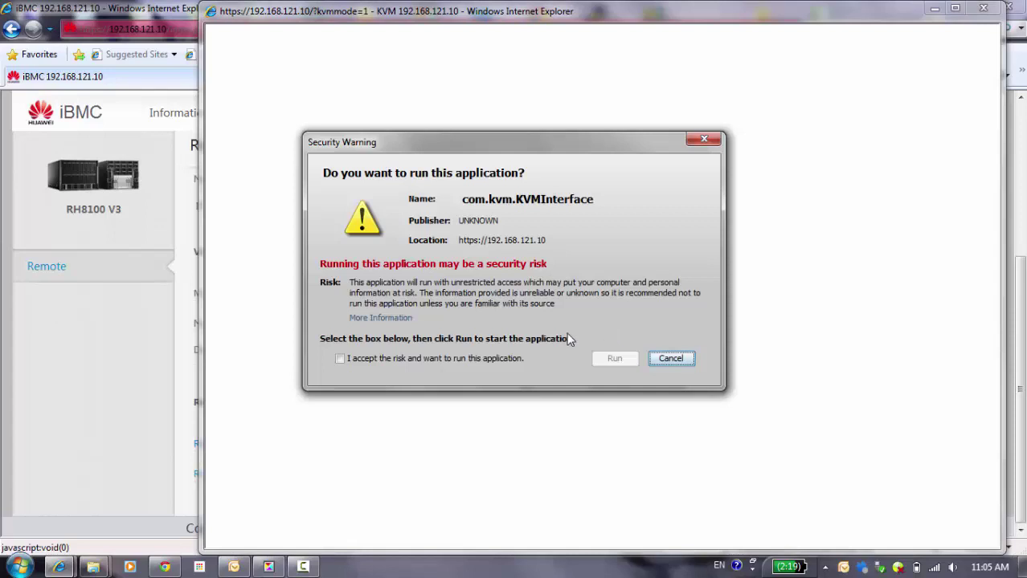
click(341, 360)
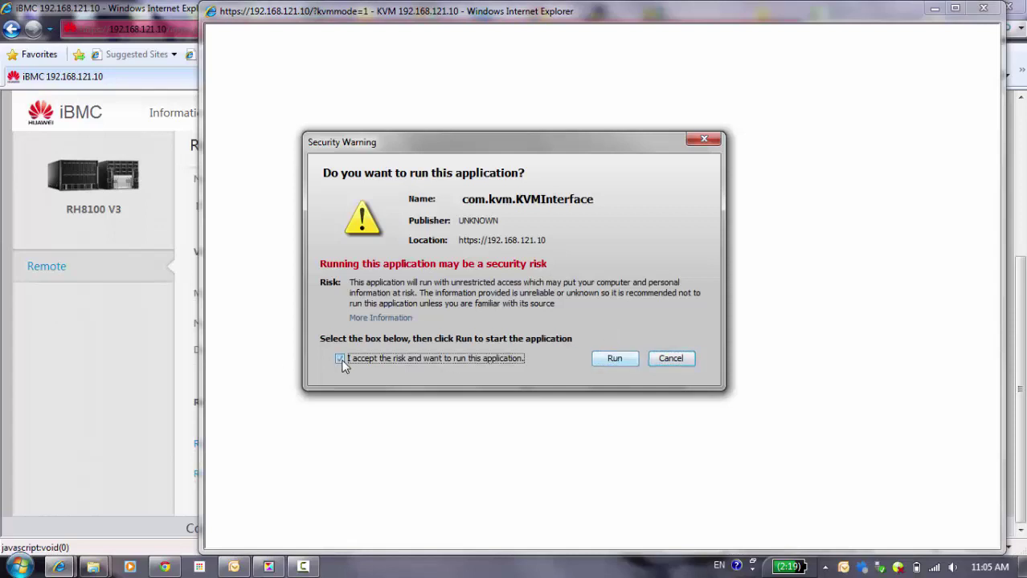
click(620, 360)
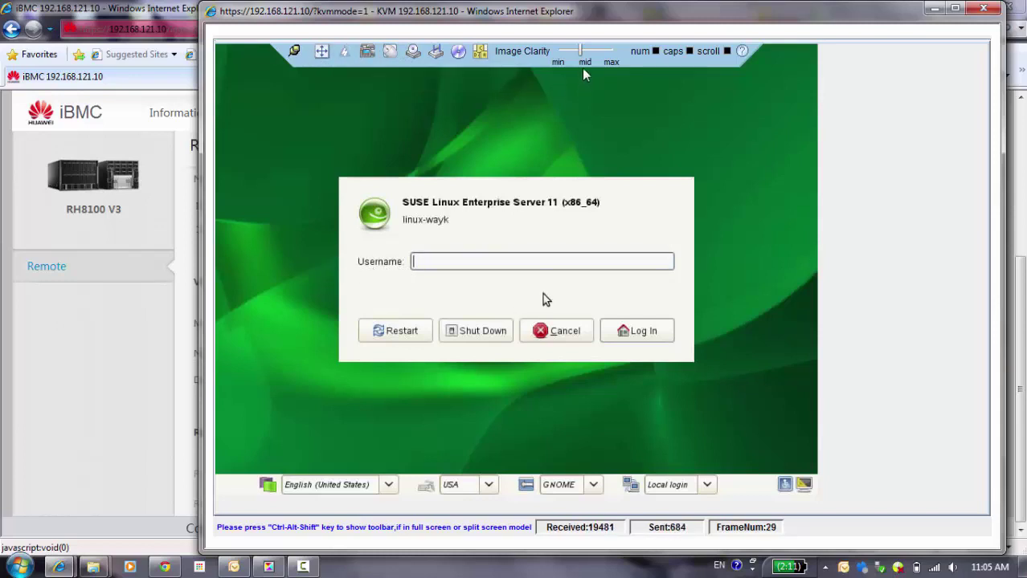
Step: Send a shortcut key combination to the server, then minimize the KVM window
click(480, 50)
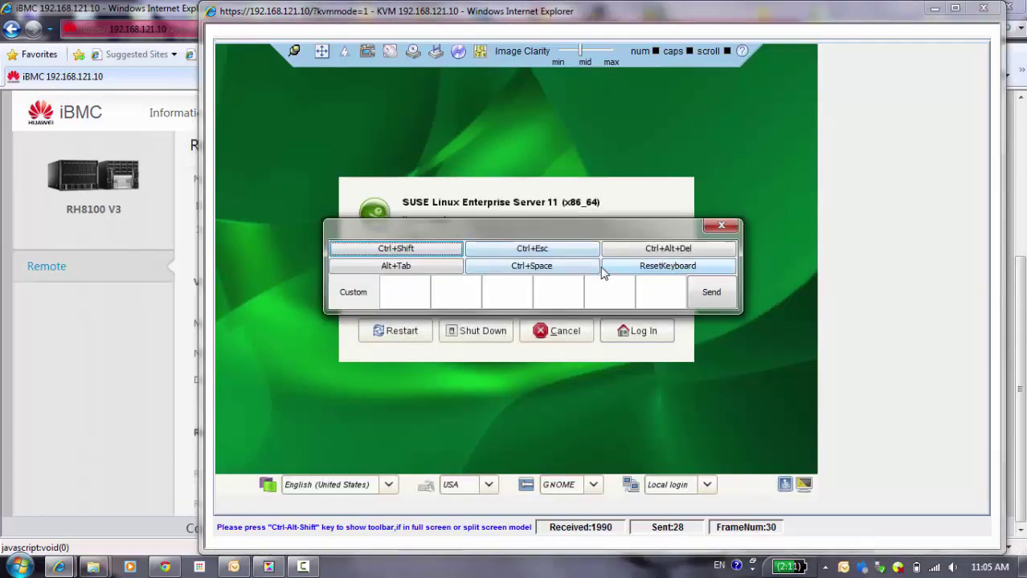
click(675, 254)
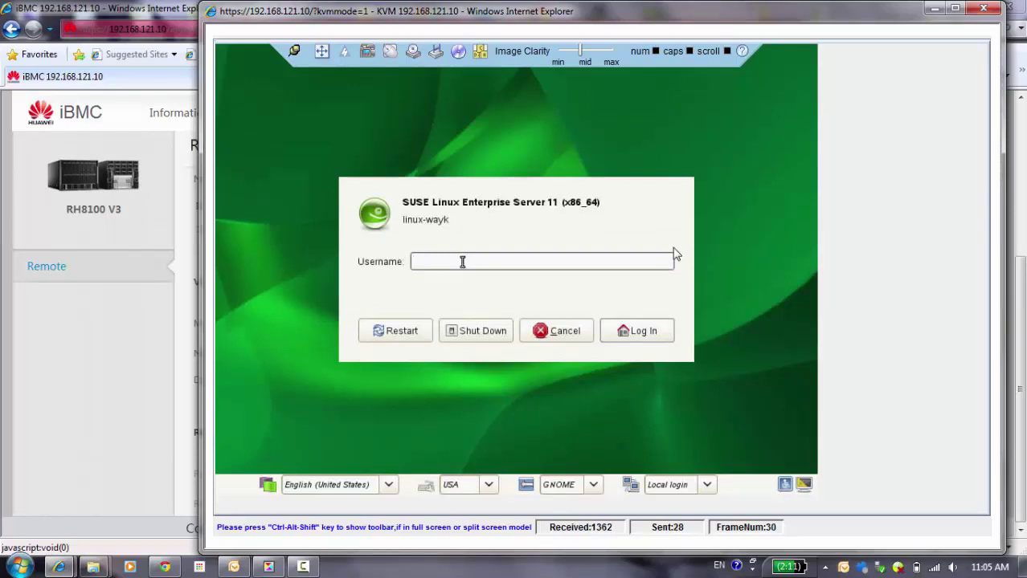
click(934, 9)
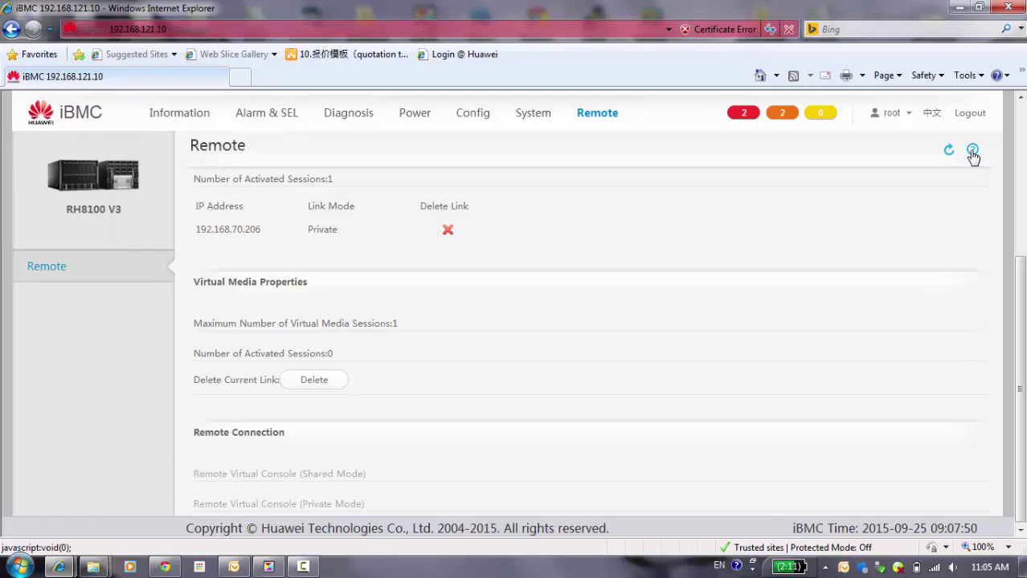
Step: Return to Operation Logs showing the private-mode KVM entry 2237 and scroll through its help
click(524, 120)
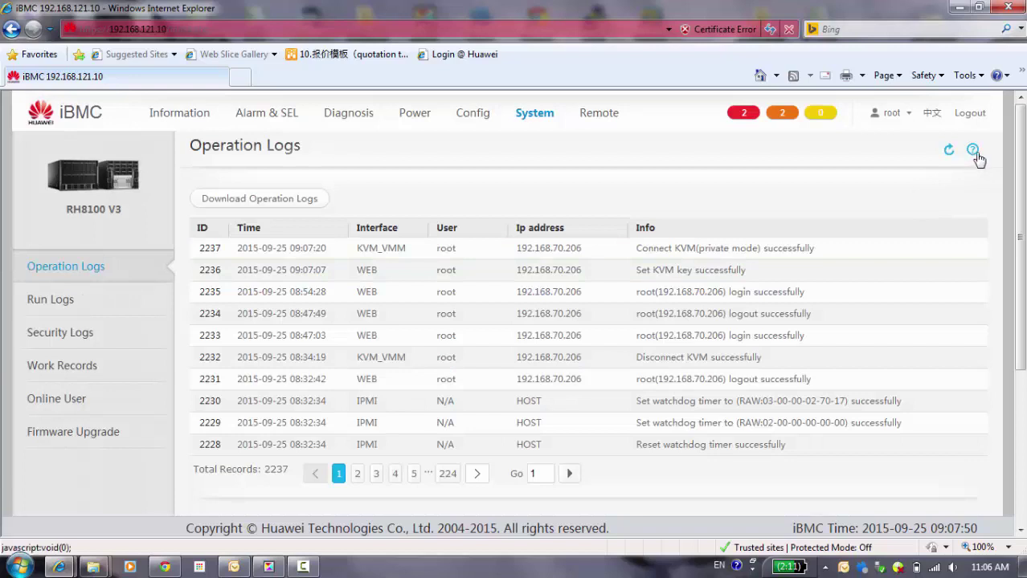
click(972, 151)
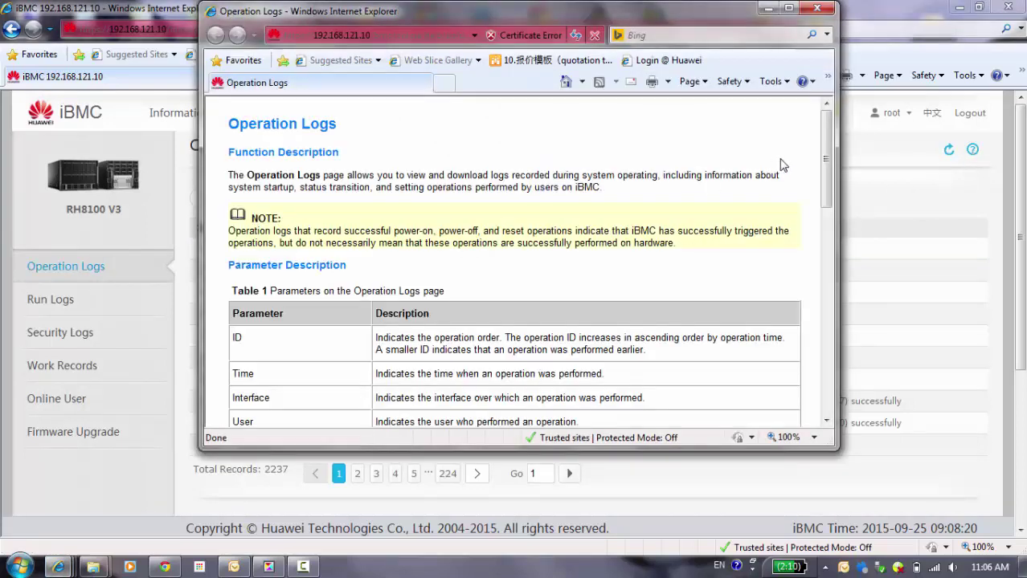
drag(828, 173, 825, 113)
drag(826, 135, 824, 318)
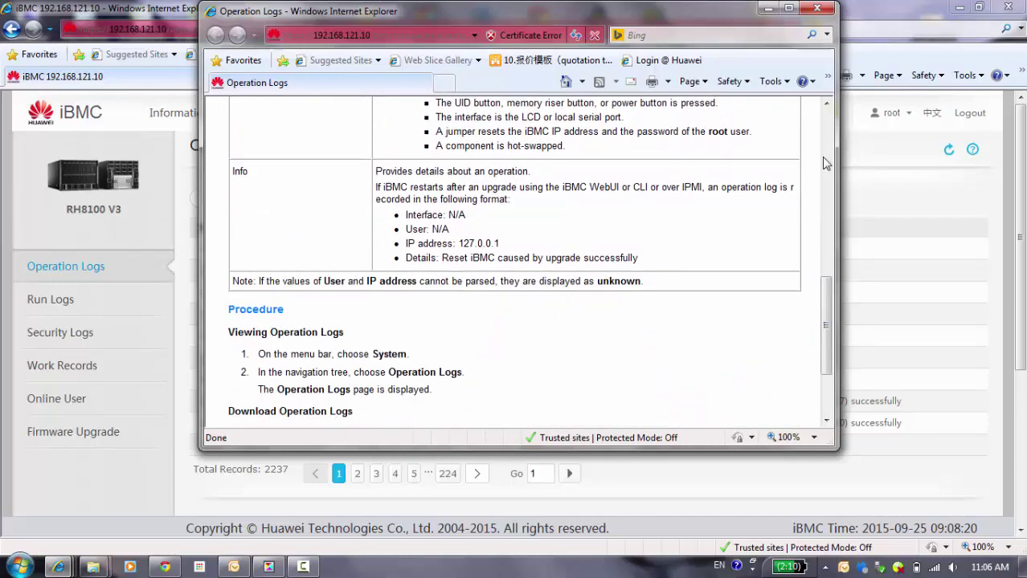
drag(826, 298, 832, 131)
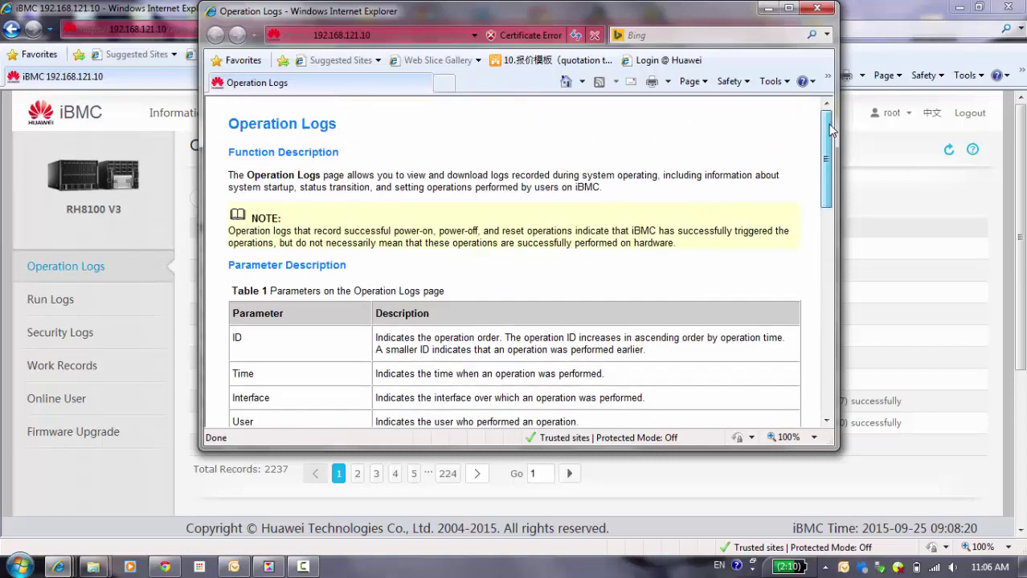
Step: Close the Operation Logs help window, leaving the 2237-record log table in view
click(817, 8)
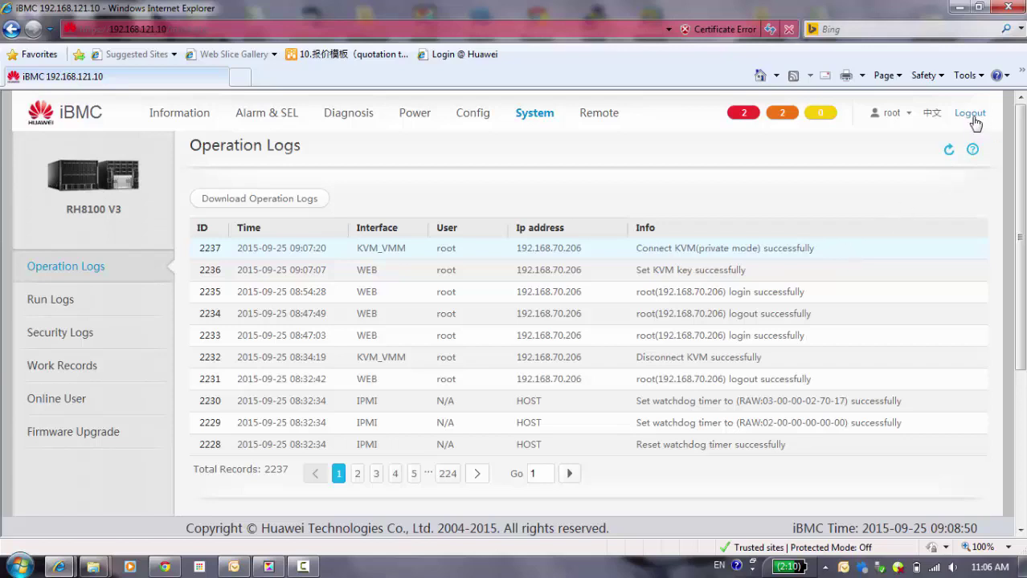
click(303, 569)
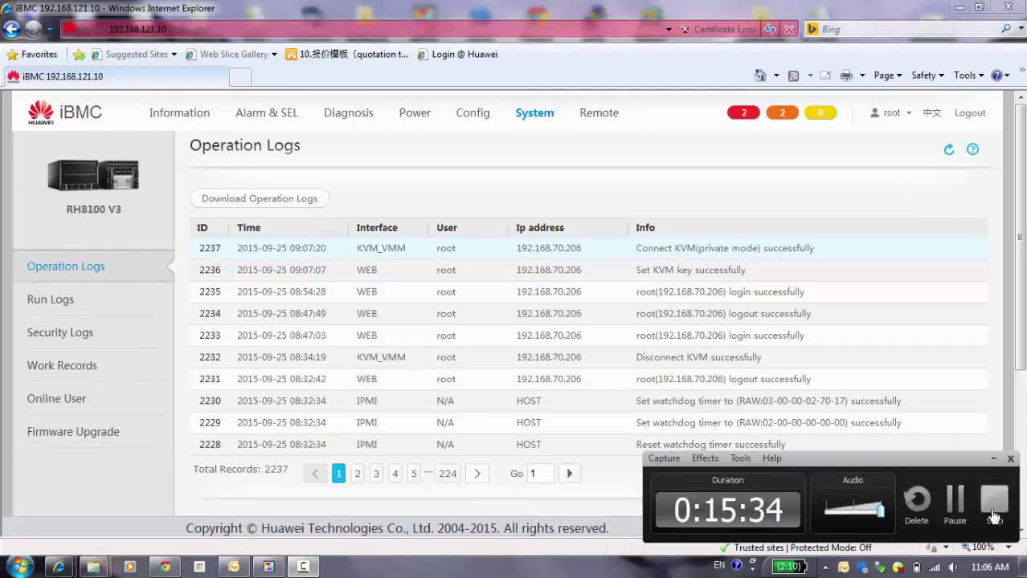